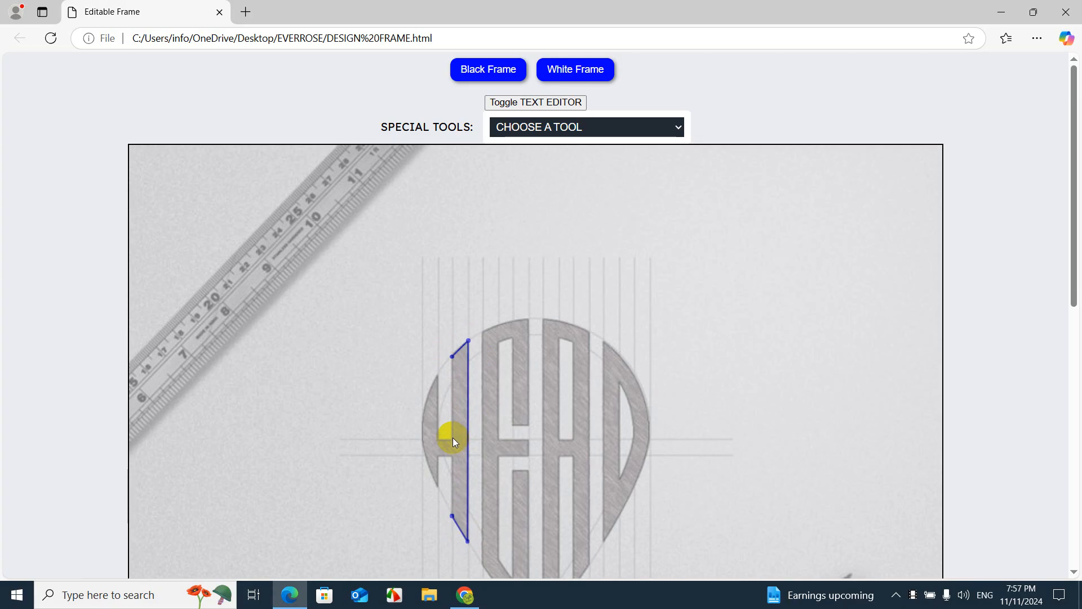
- Trace the crossbar and left stem of the letter H with the Bezier tool and close the outline
click(451, 438)
click(438, 438)
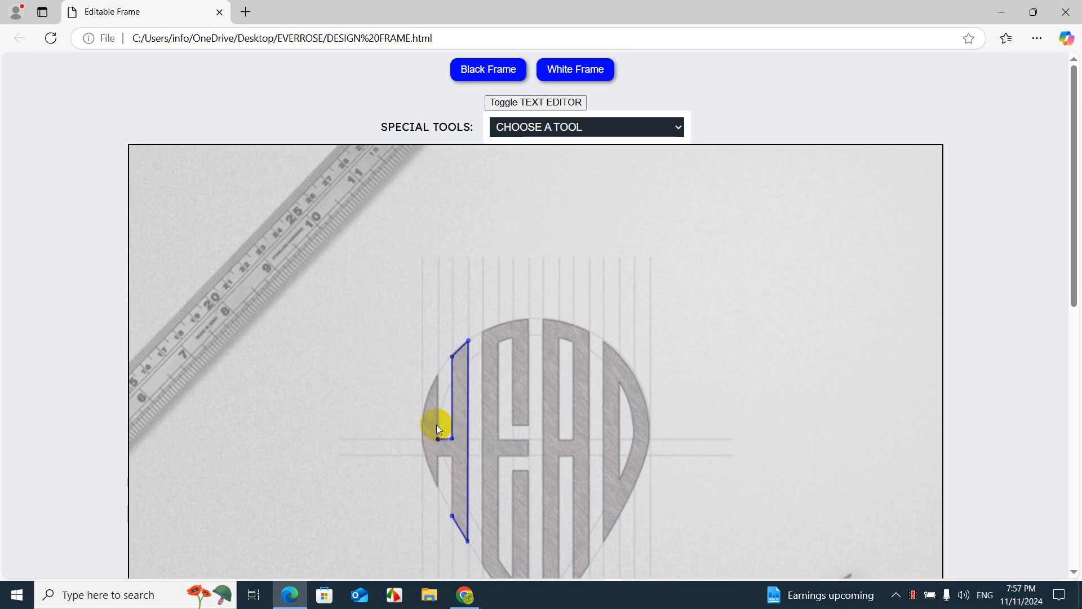
click(438, 374)
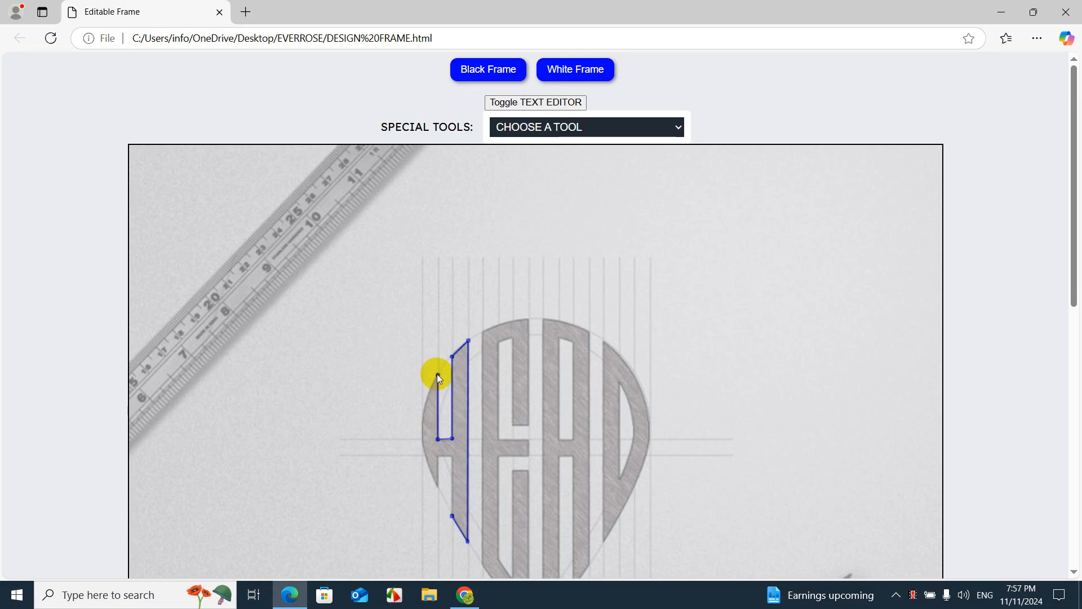
click(421, 434)
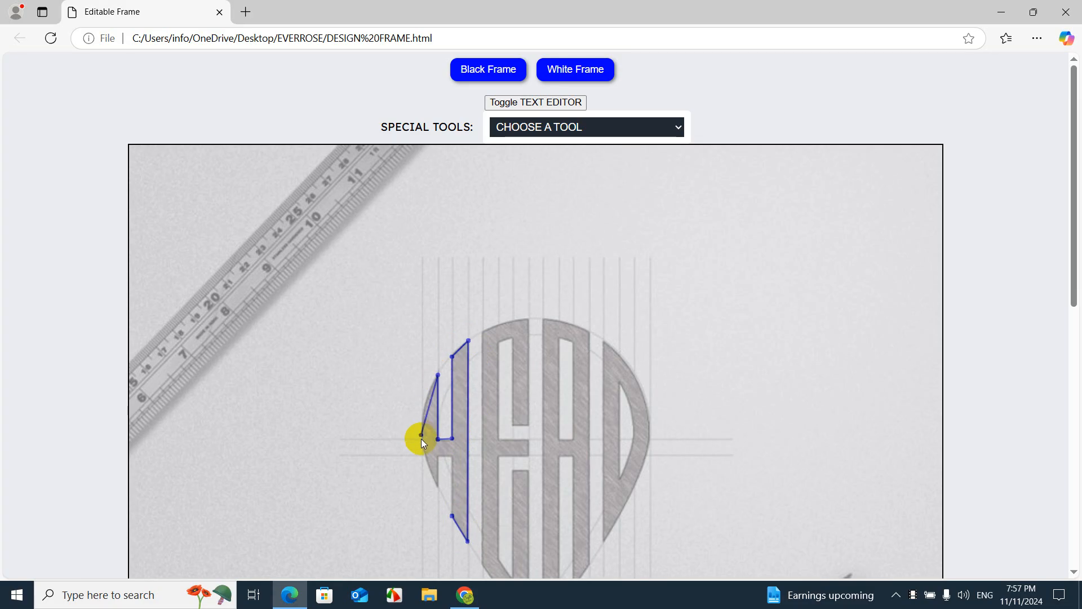
click(437, 485)
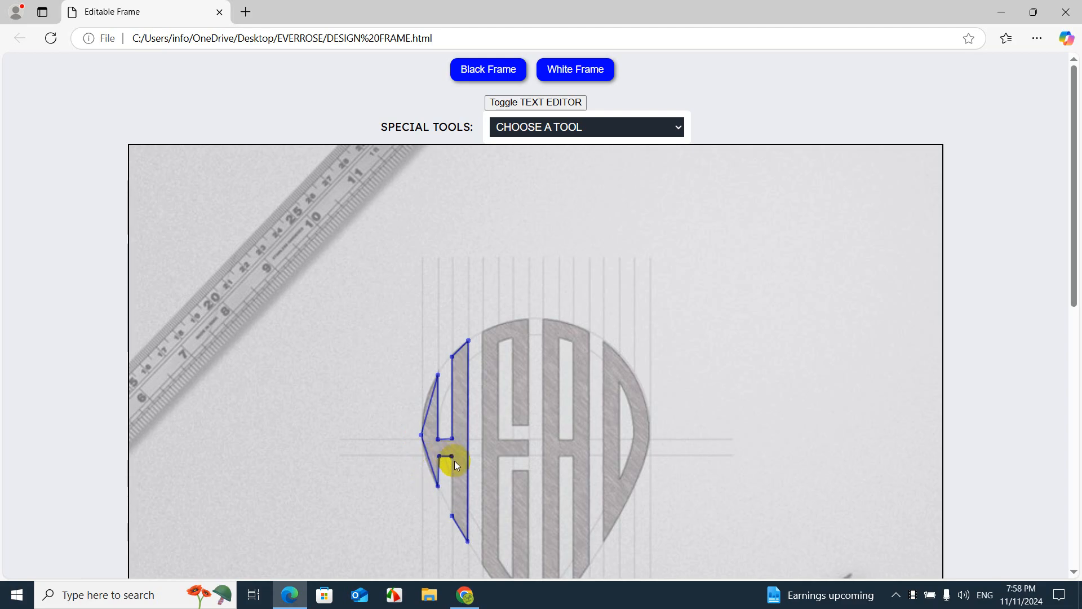
scroll(455, 462, down, 10)
click(349, 474)
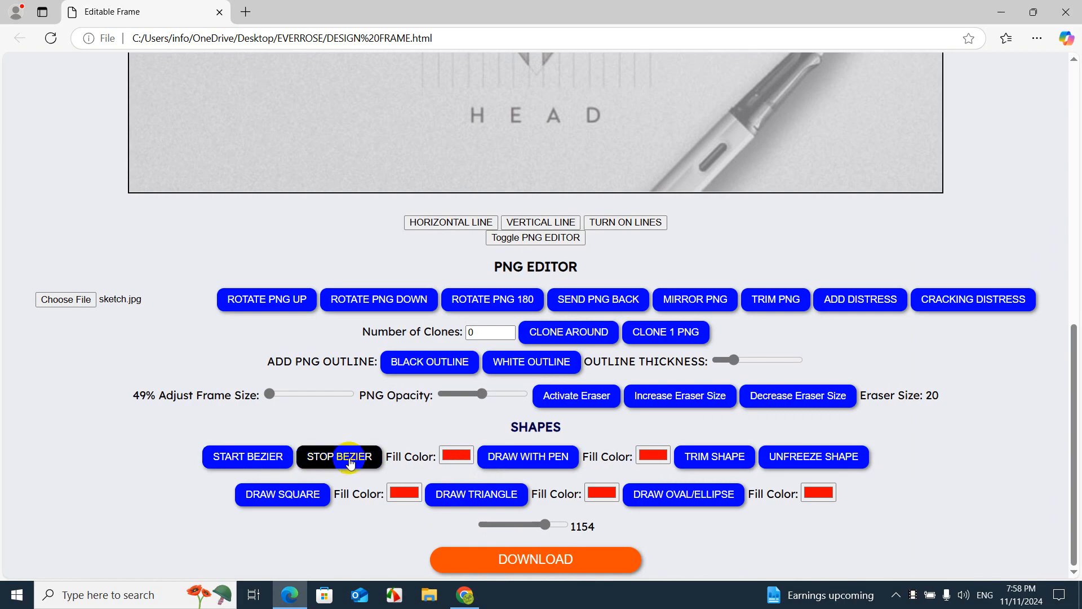
- Bend the H outline's upper and lower left edges outward to match the sketched curve, and deselect the shape
scroll(329, 452, up, 10)
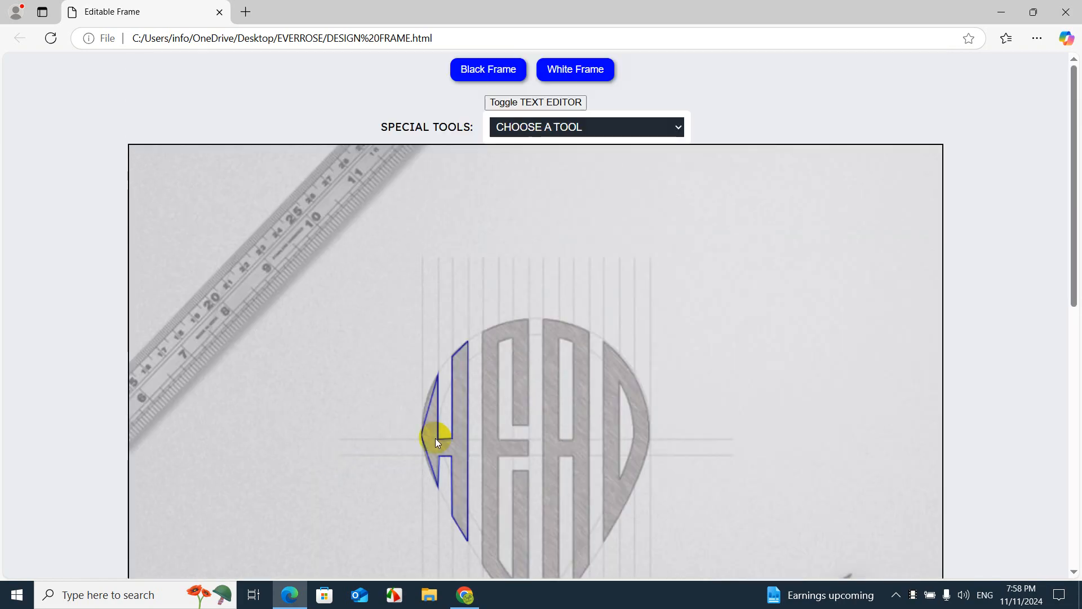
click(435, 437)
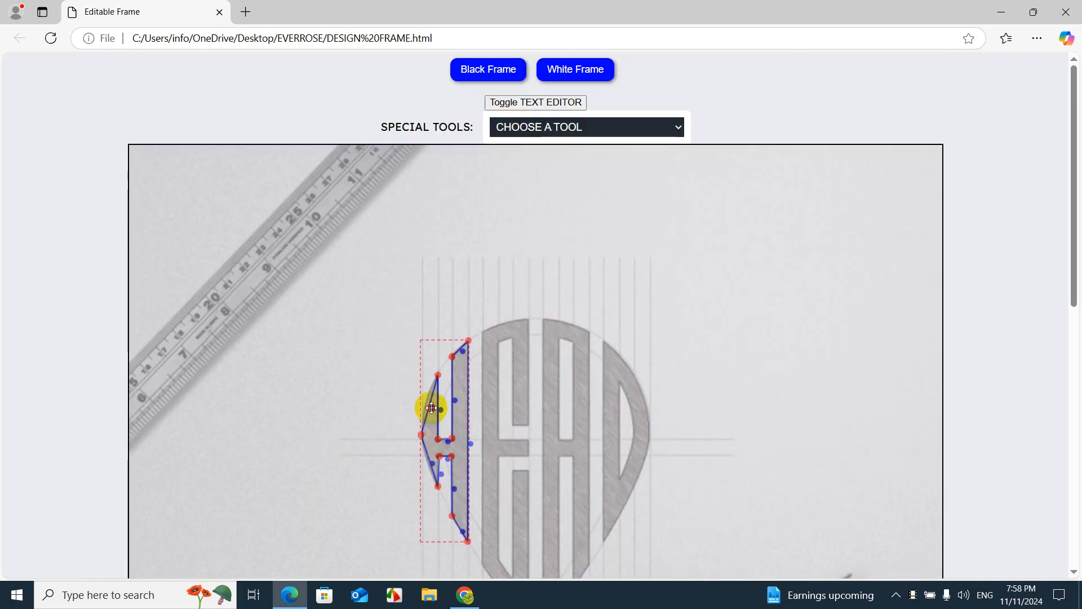
drag(431, 407, 426, 404)
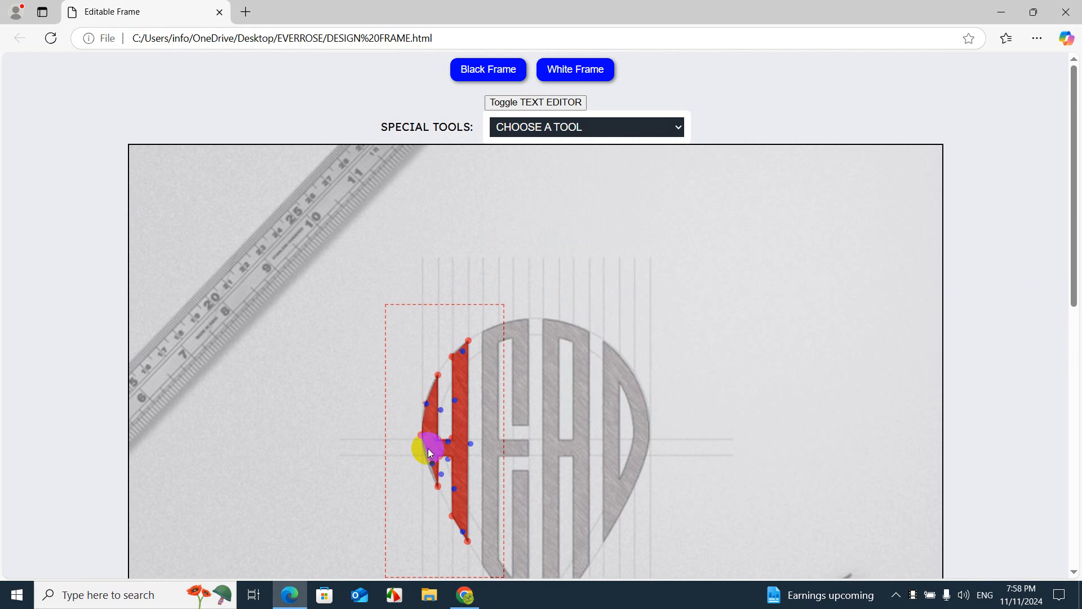
drag(430, 453, 426, 462)
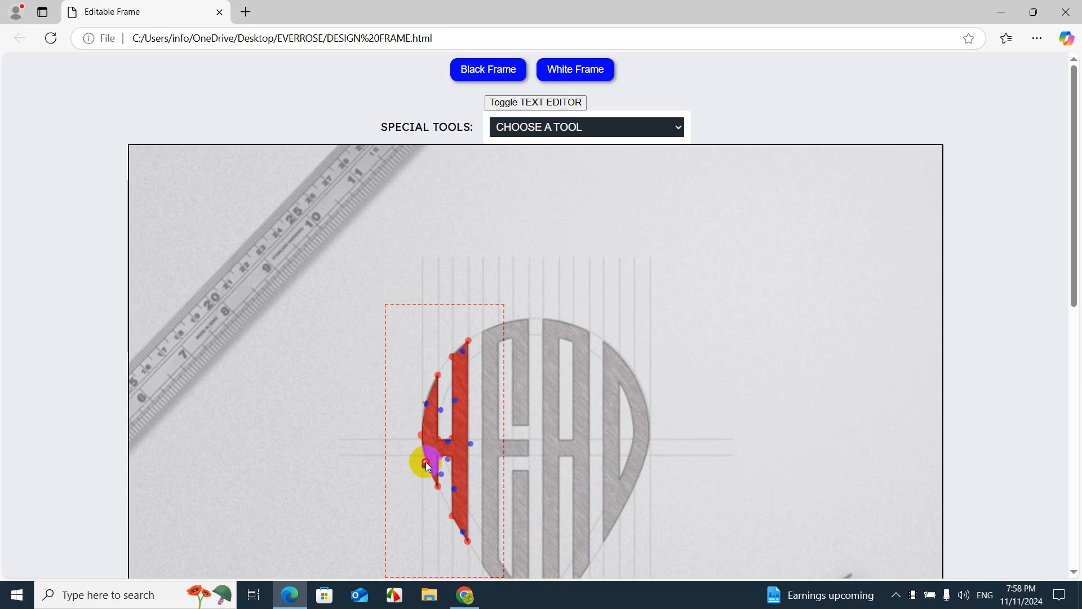
click(429, 422)
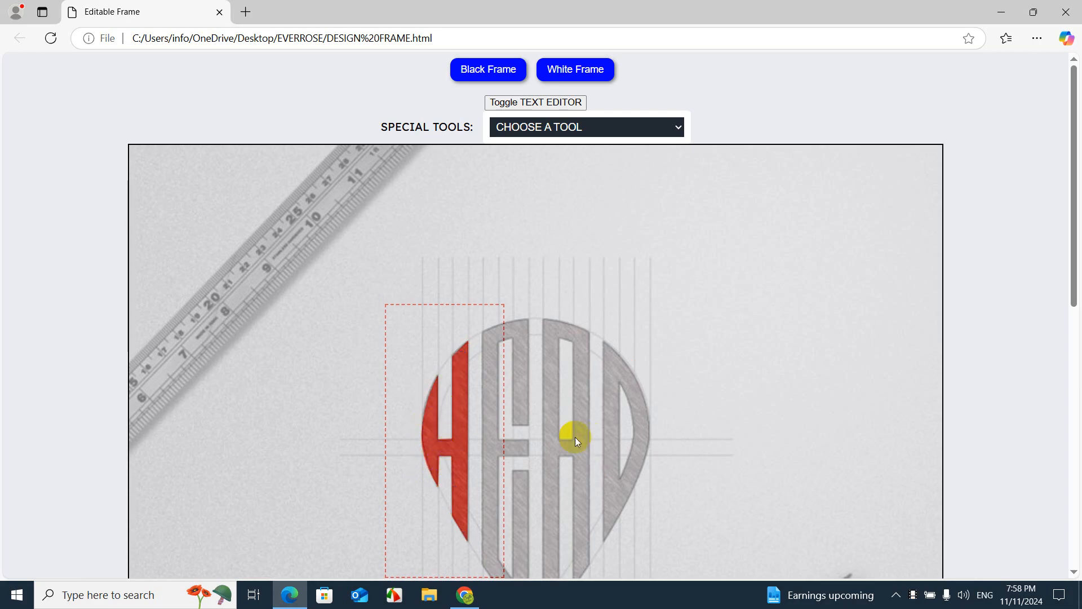
- Apply Unfreeze Shape to the finished H and clear the page selection
scroll(575, 437, down, 5)
scroll(644, 395, down, 3)
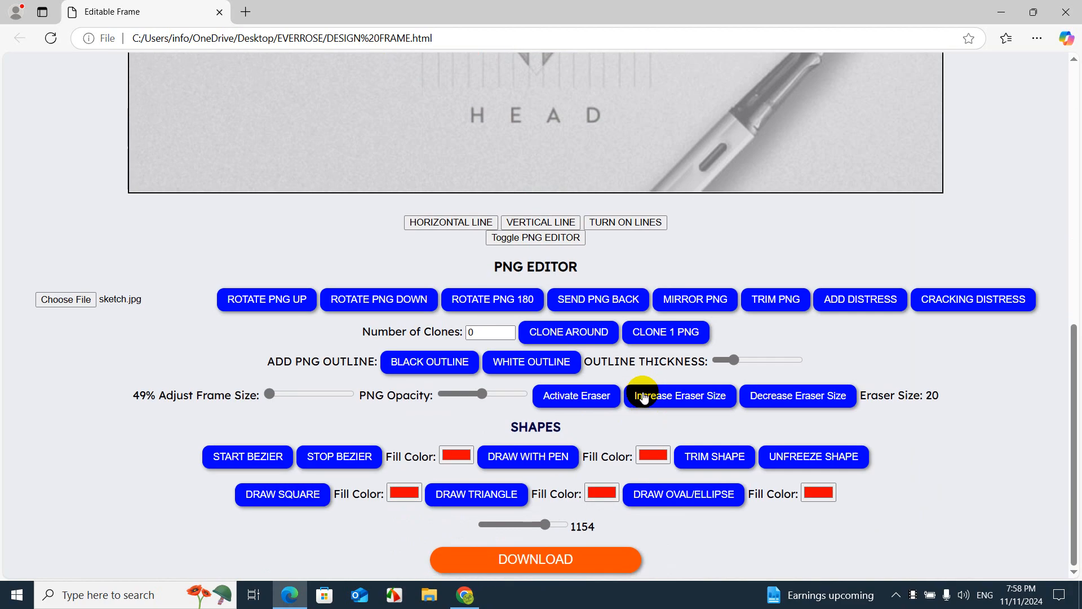
click(789, 459)
click(789, 459)
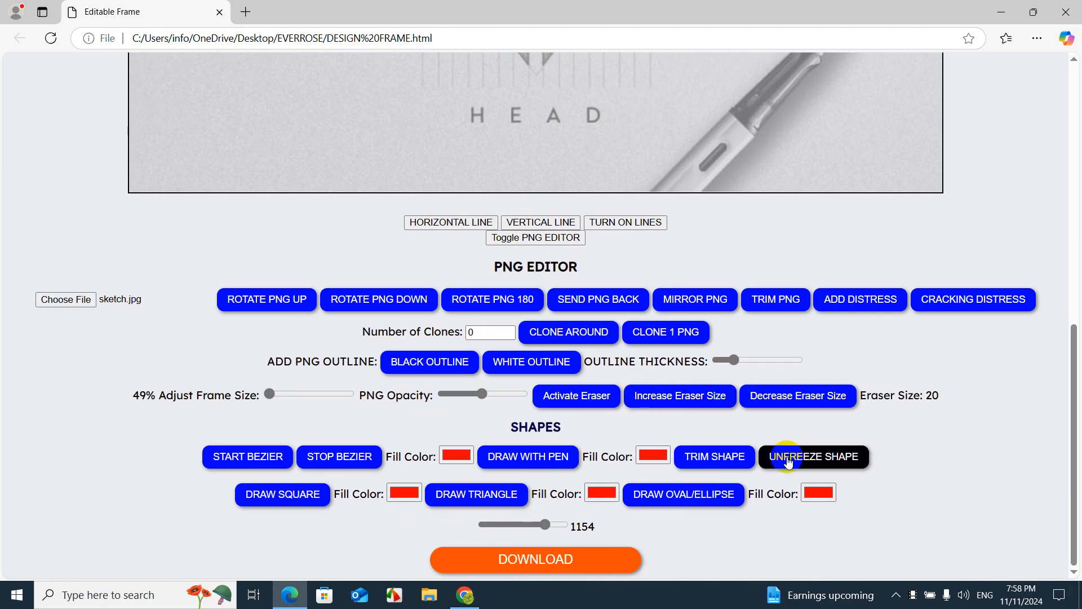
scroll(698, 483, up, 10)
double_click(86, 385)
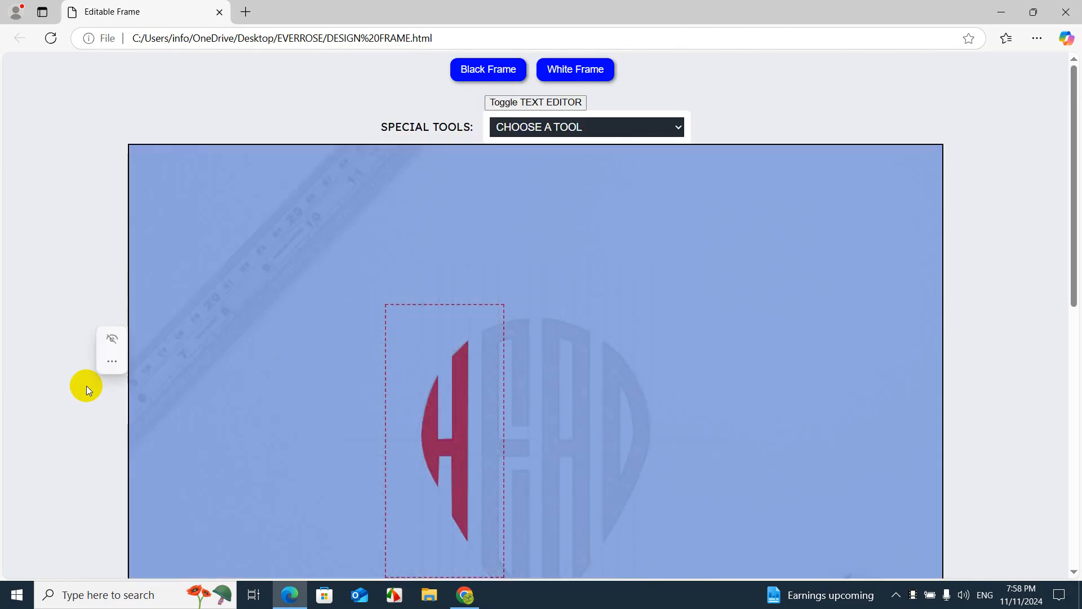
click(406, 399)
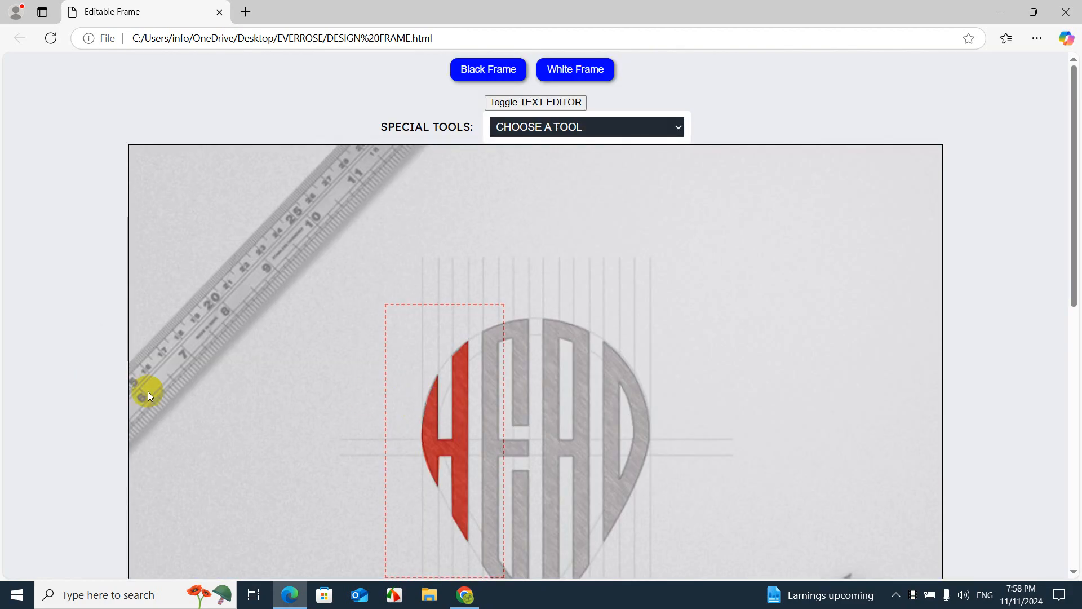
- Start a new Bezier outline and trace the letter E's upper arm down to the top edge of its middle bar
scroll(124, 413, down, 6)
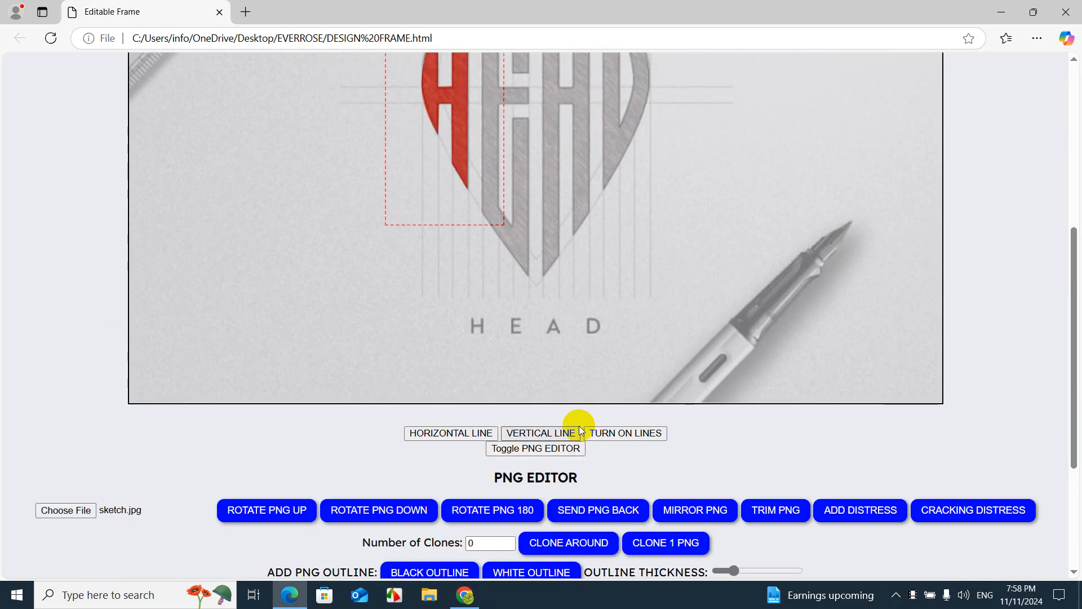
scroll(563, 427, down, 4)
click(242, 451)
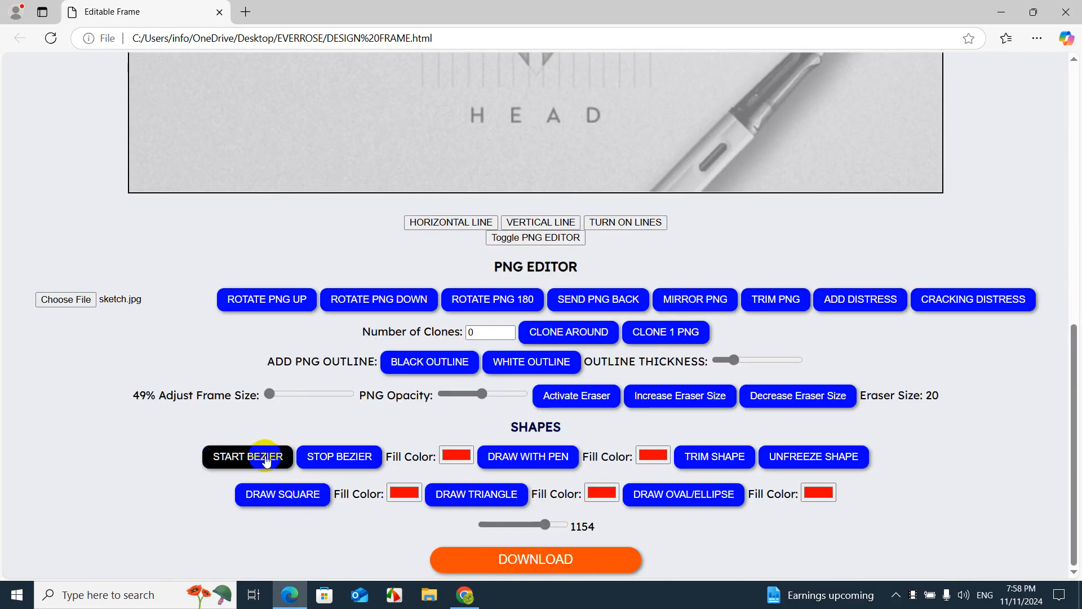
scroll(261, 454, up, 6)
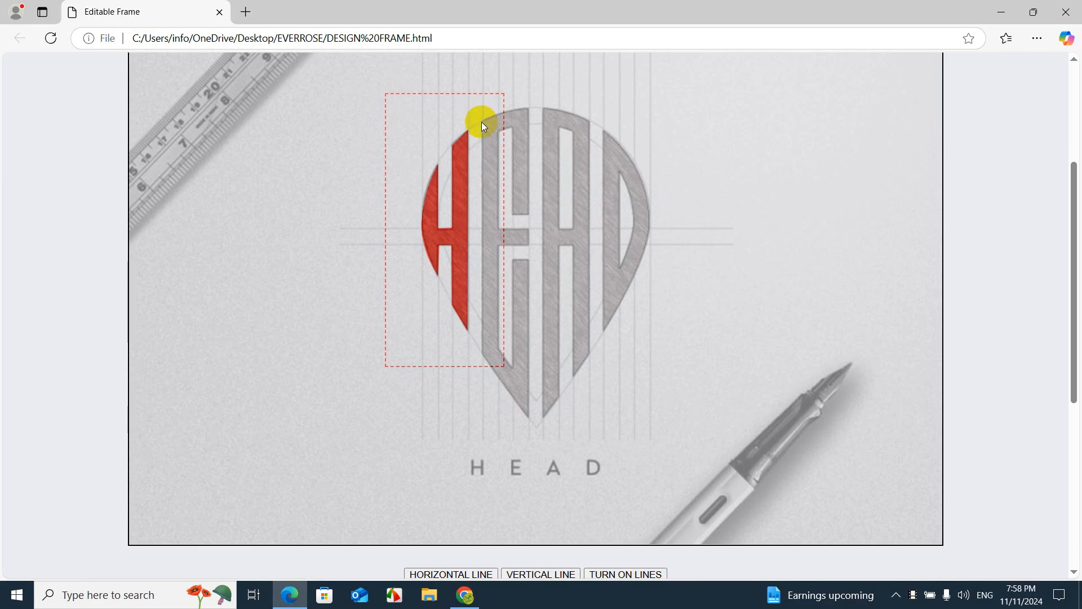
click(528, 107)
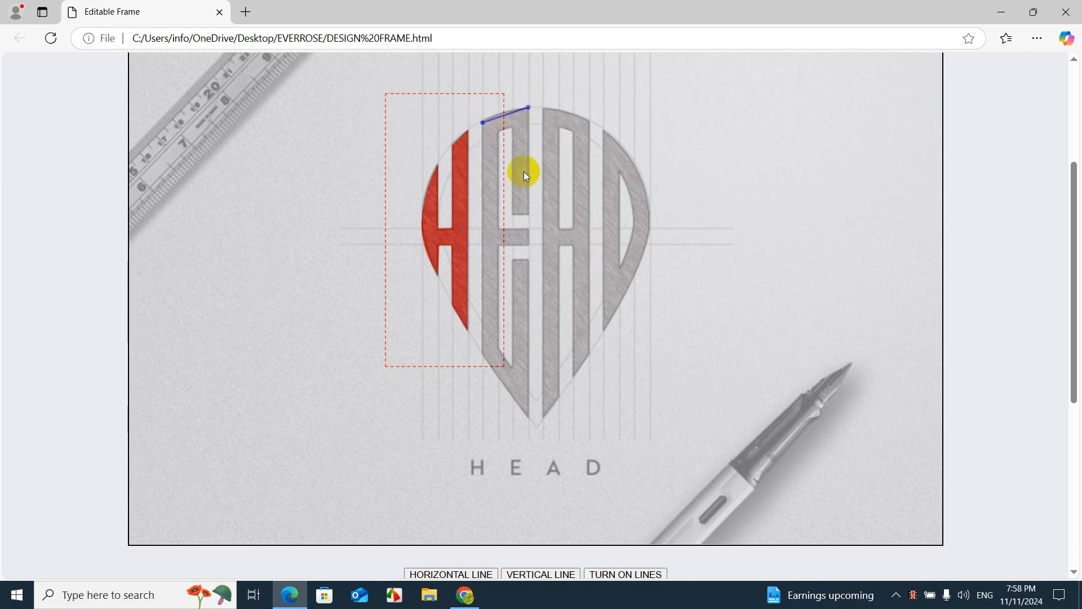
click(528, 213)
click(513, 127)
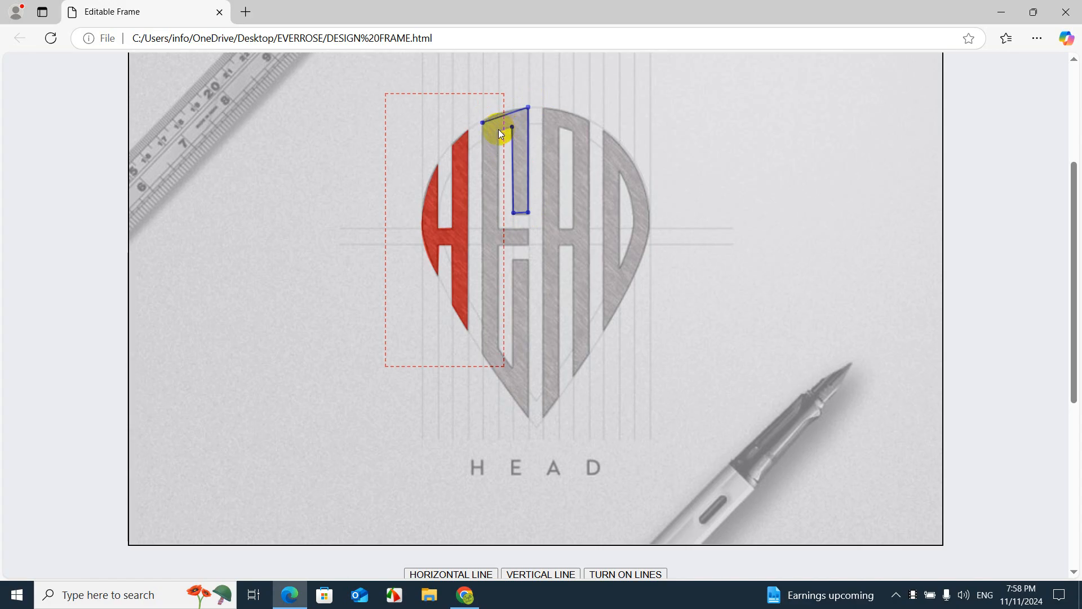
click(499, 130)
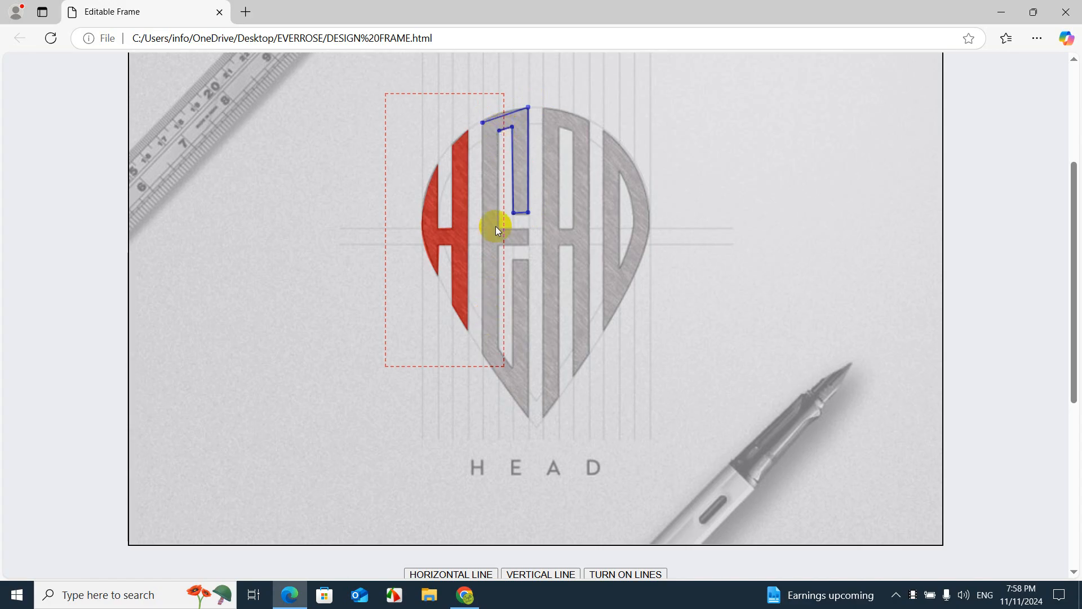
click(500, 228)
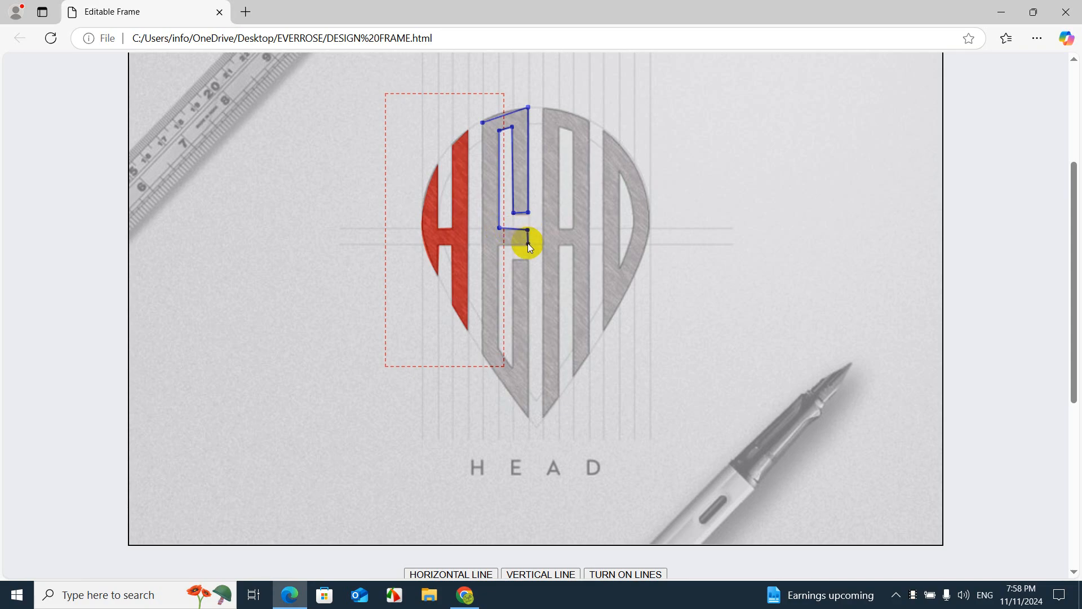
- Trace the E's middle bar, lower arm and pointed base, and close the Bezier outline
click(528, 243)
click(499, 246)
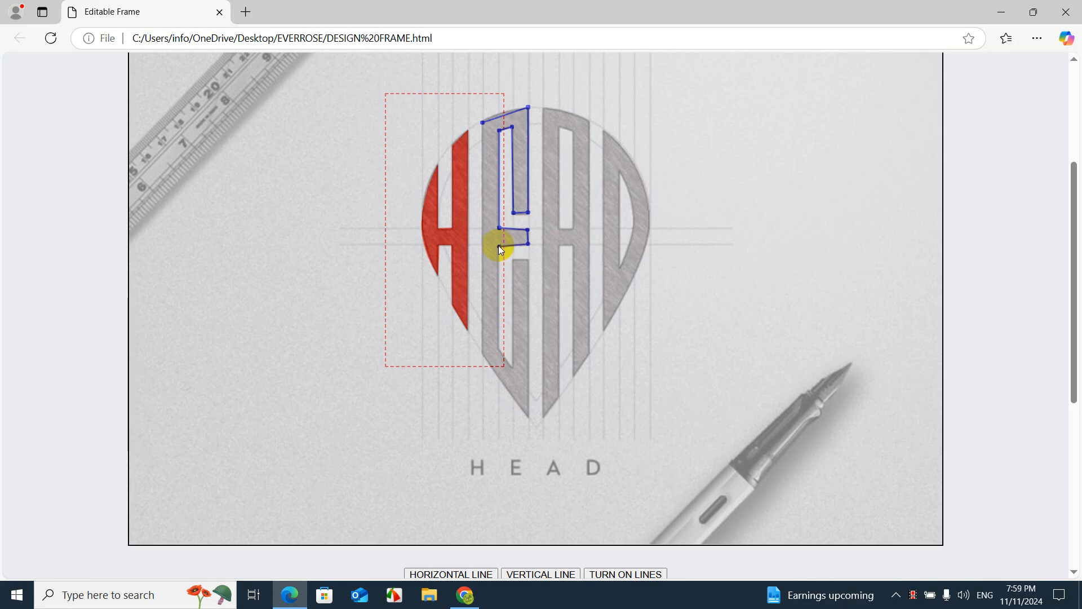
click(498, 346)
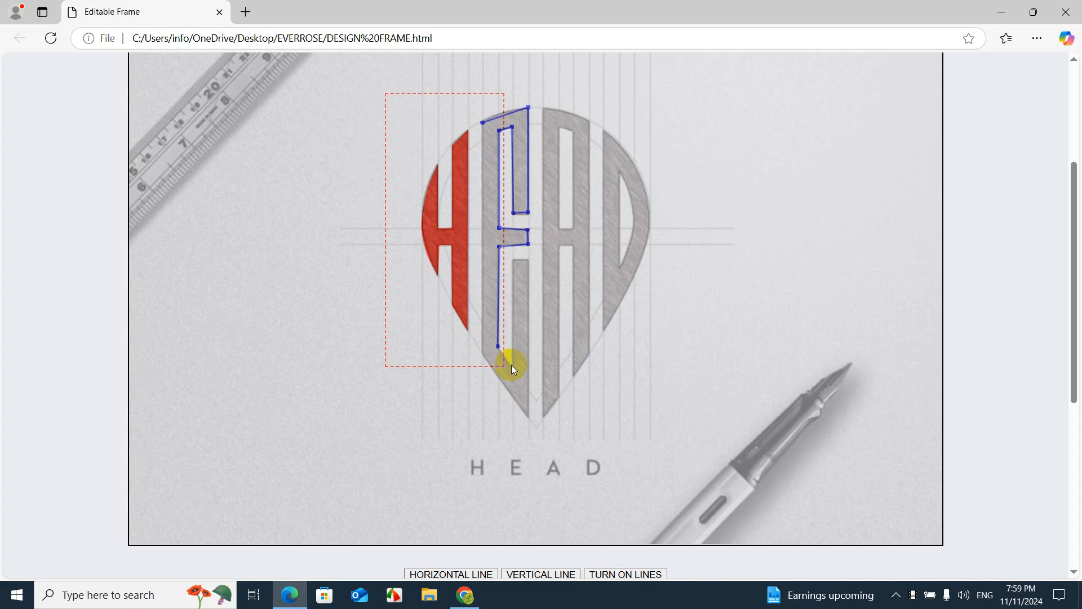
click(514, 261)
click(528, 261)
click(527, 415)
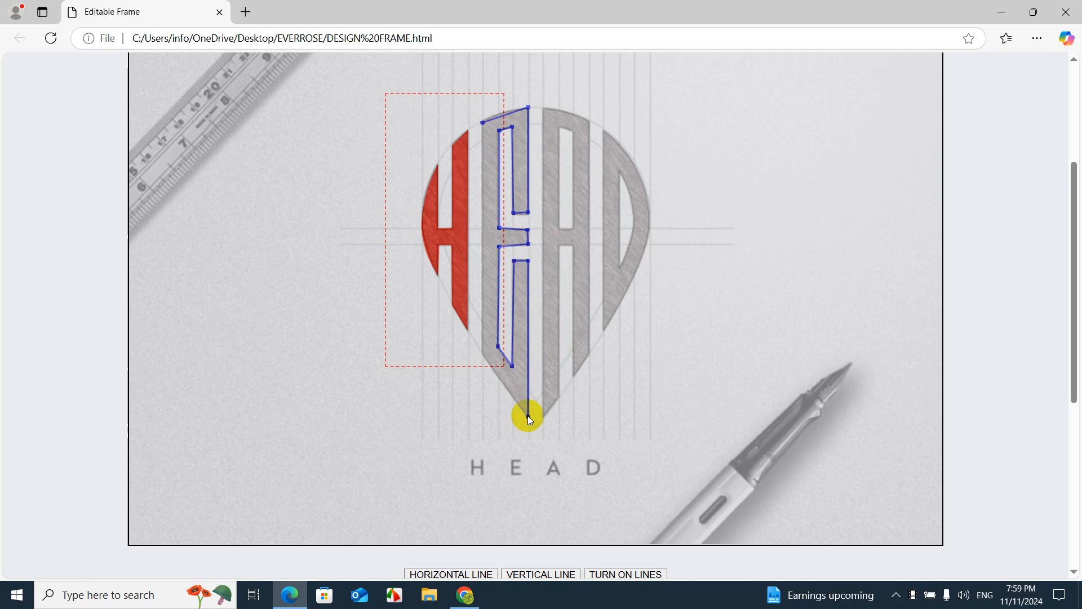
click(482, 355)
scroll(475, 387, down, 5)
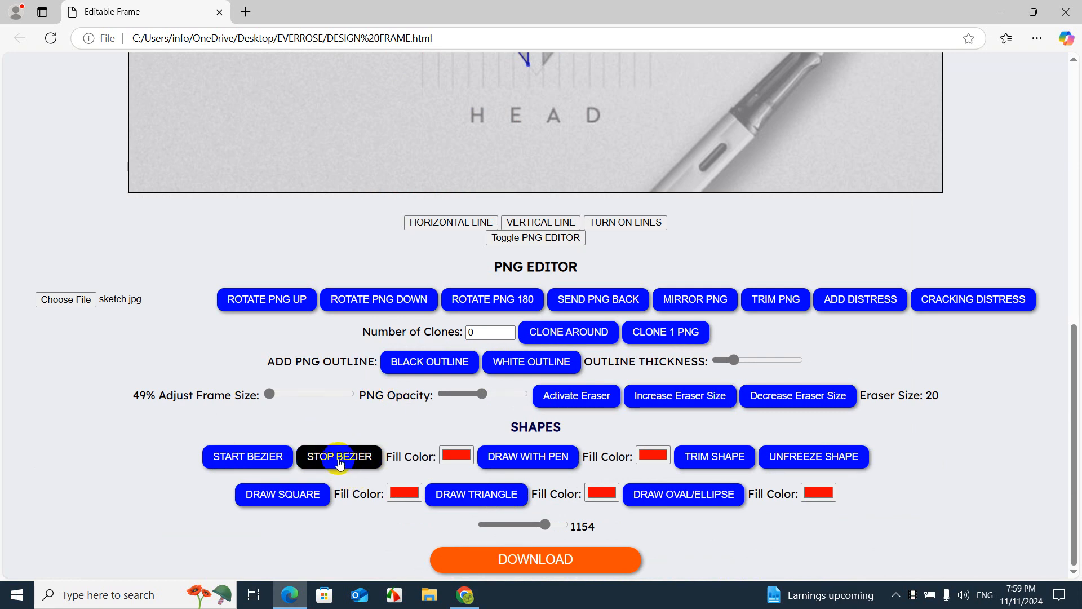
click(339, 461)
- Select the E outline and bend its top edge upward to match the sketched curve
scroll(338, 459, up, 5)
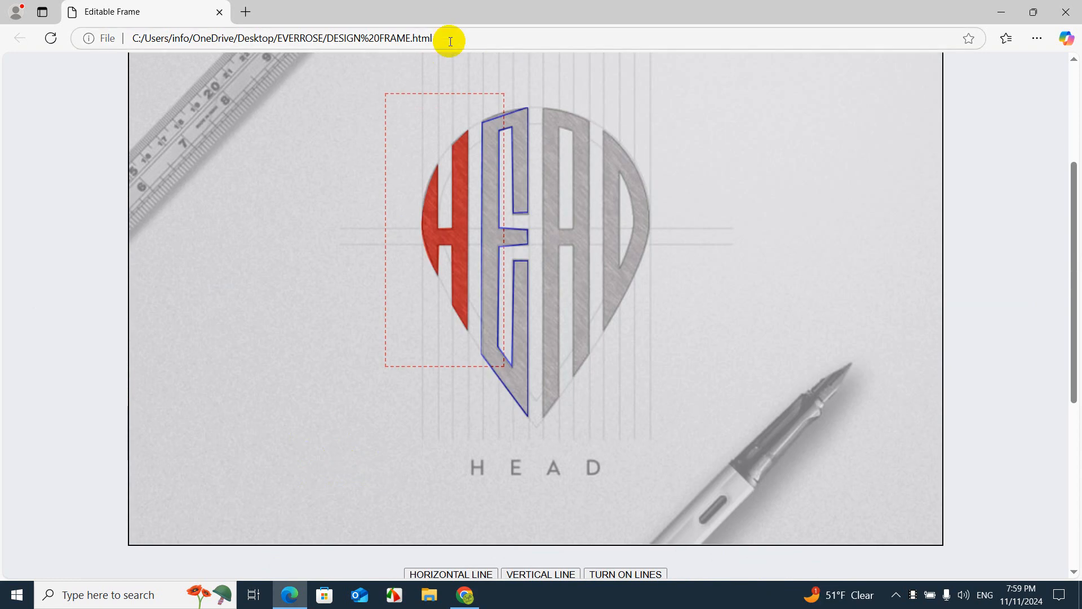
click(494, 195)
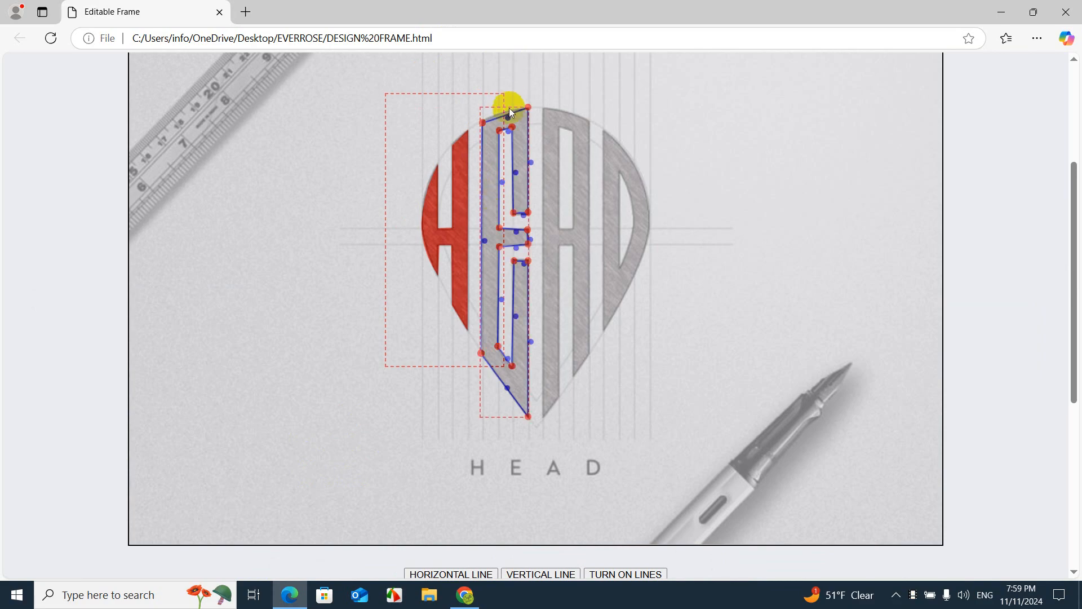
click(507, 109)
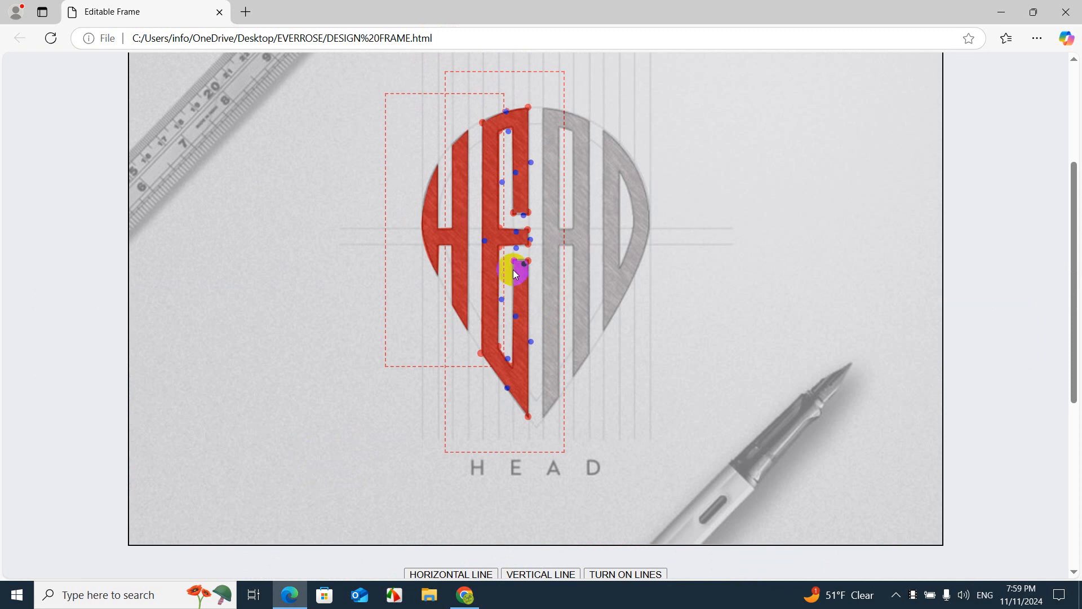
- Straighten the E's middle bar by moving its upper right corner point onto the sketch, and deselect the shape
key(ctrl+plus)
key(ctrl+plus)
key(ctrl+plus)
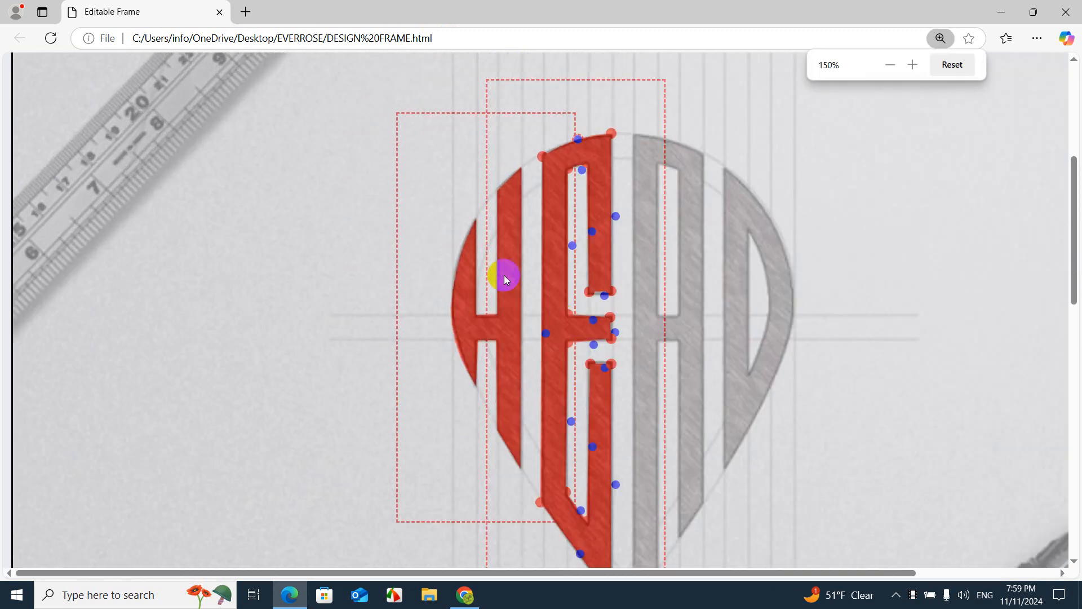
key(ctrl+plus)
key(ctrl+plus)
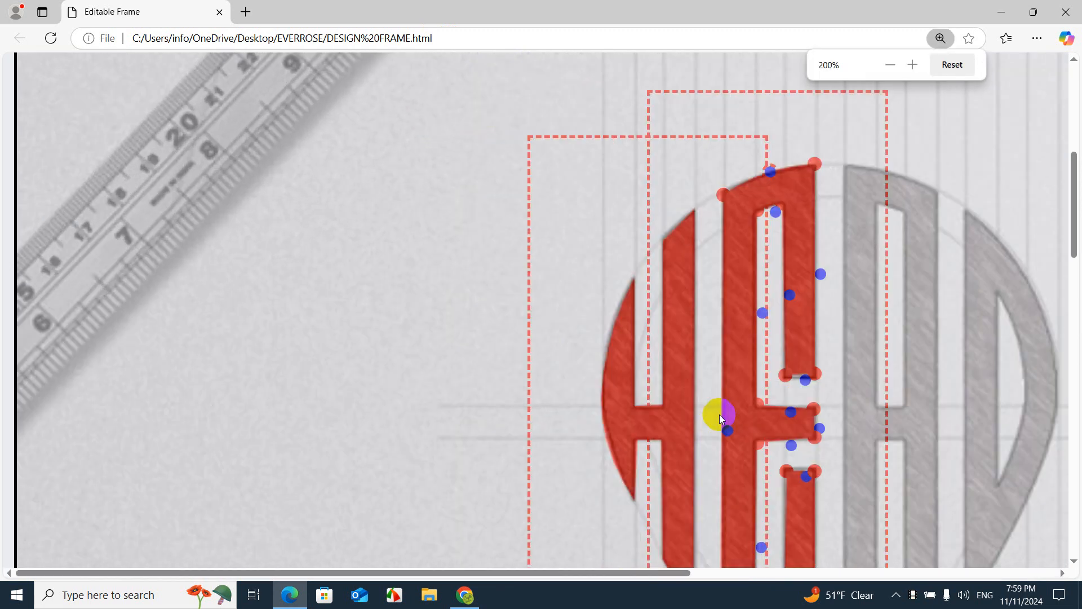
key(ctrl+plus)
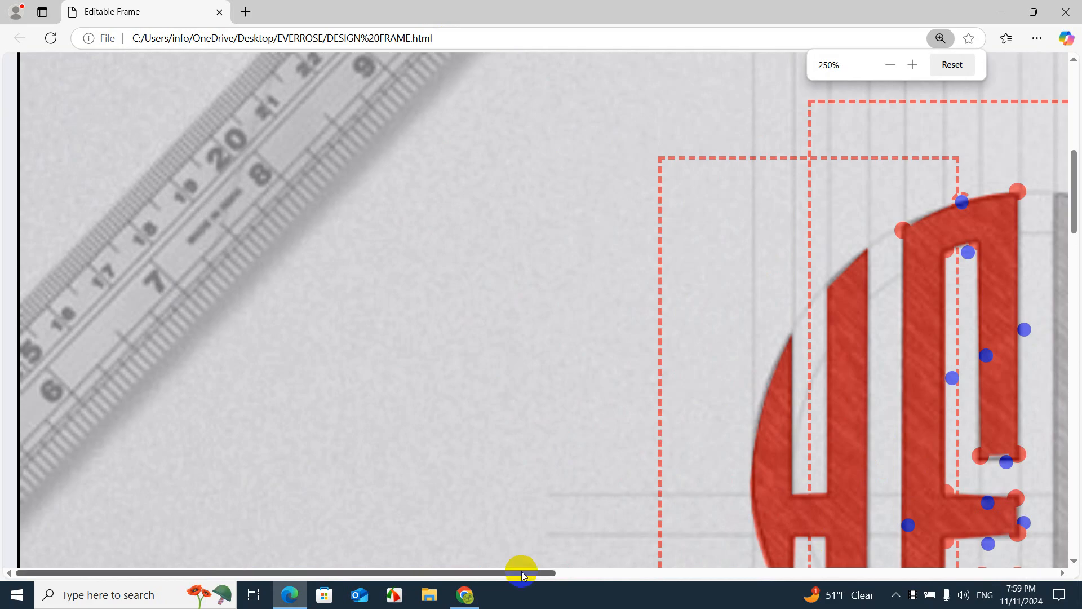
drag(495, 572, 638, 573)
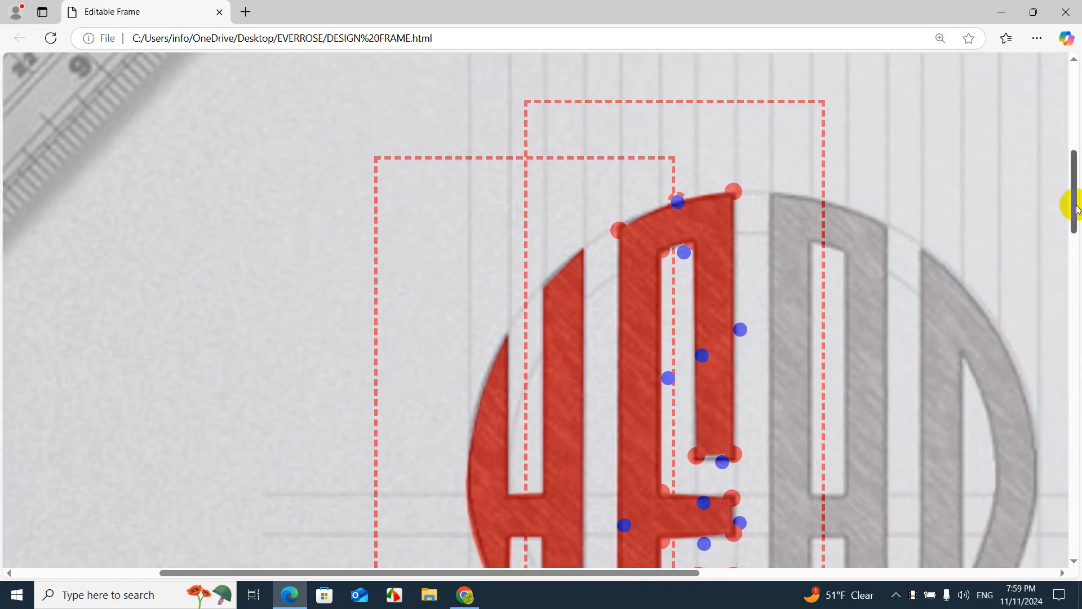
drag(1076, 209, 1075, 239)
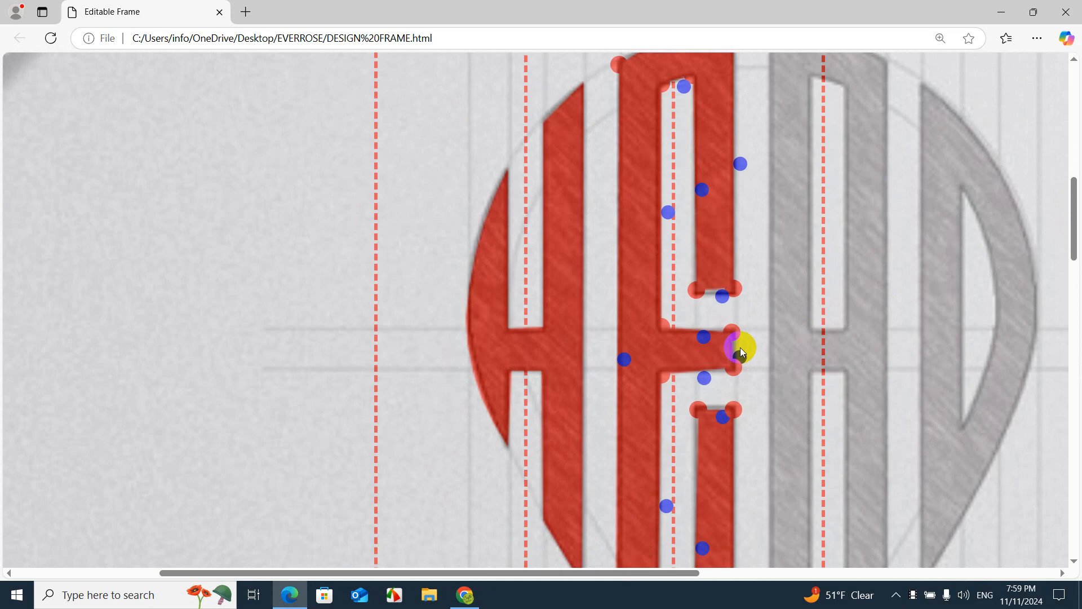
mouse_move(741, 353)
mouse_down()
mouse_move(740, 332)
mouse_move(746, 357)
mouse_up()
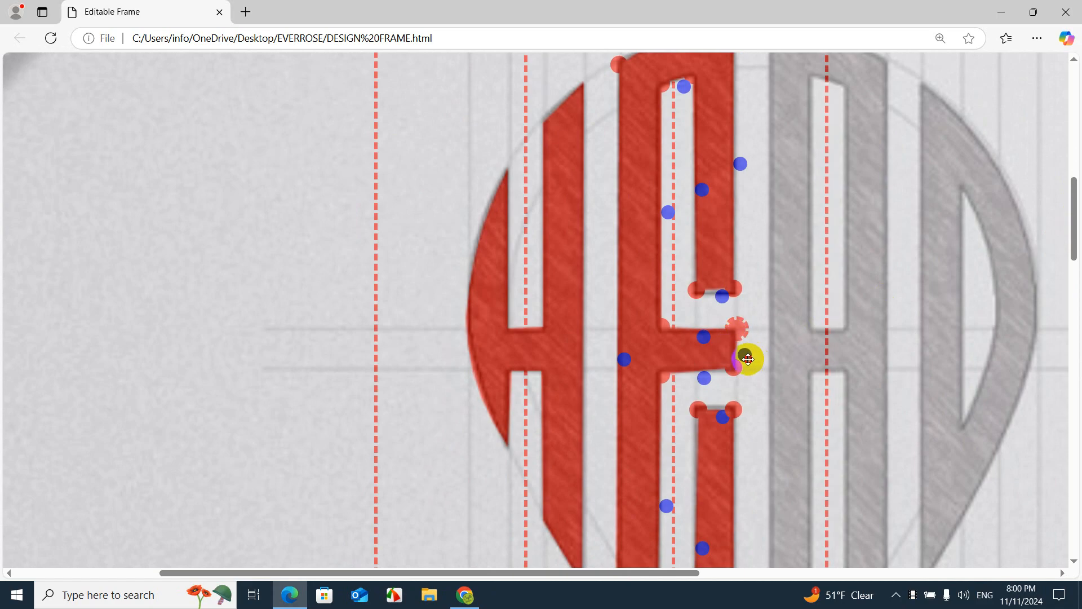
click(341, 281)
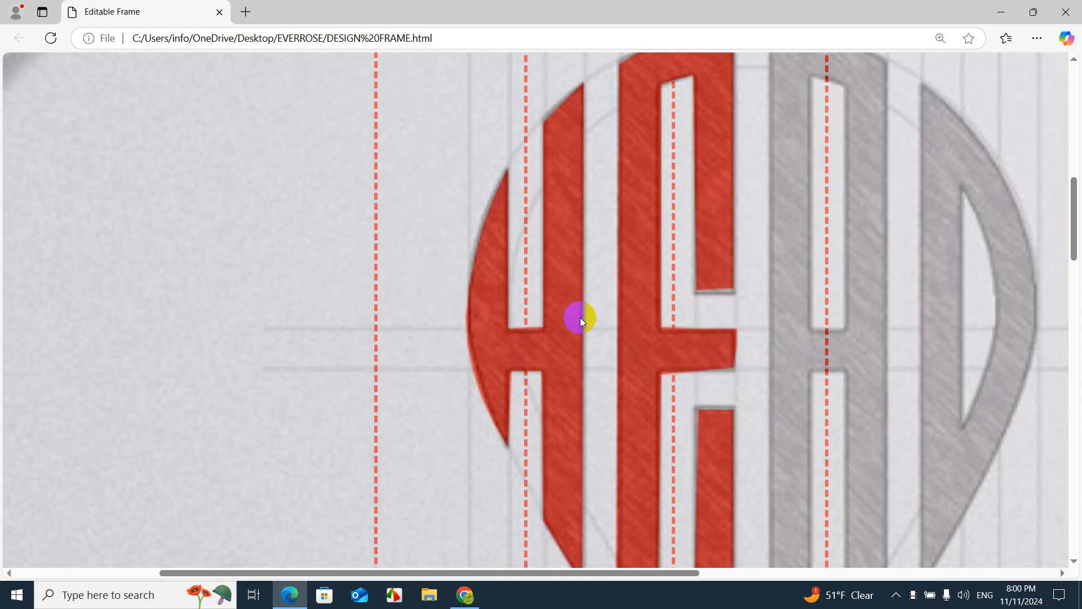
- Level the underside of the E's middle bar by moving its lower right corner point onto the sketch, and deselect the shape
click(709, 356)
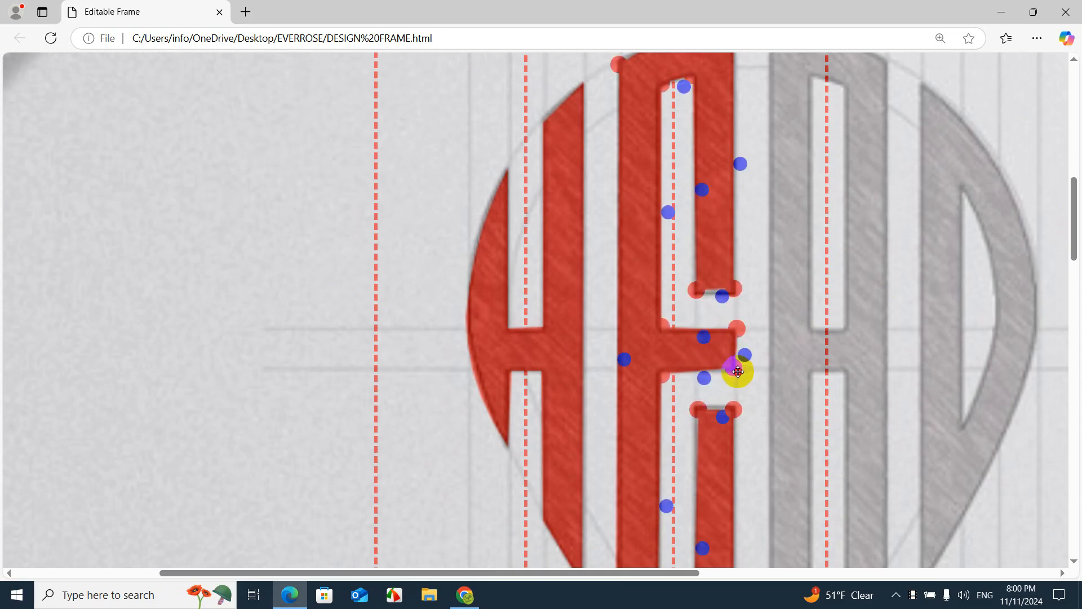
click(354, 335)
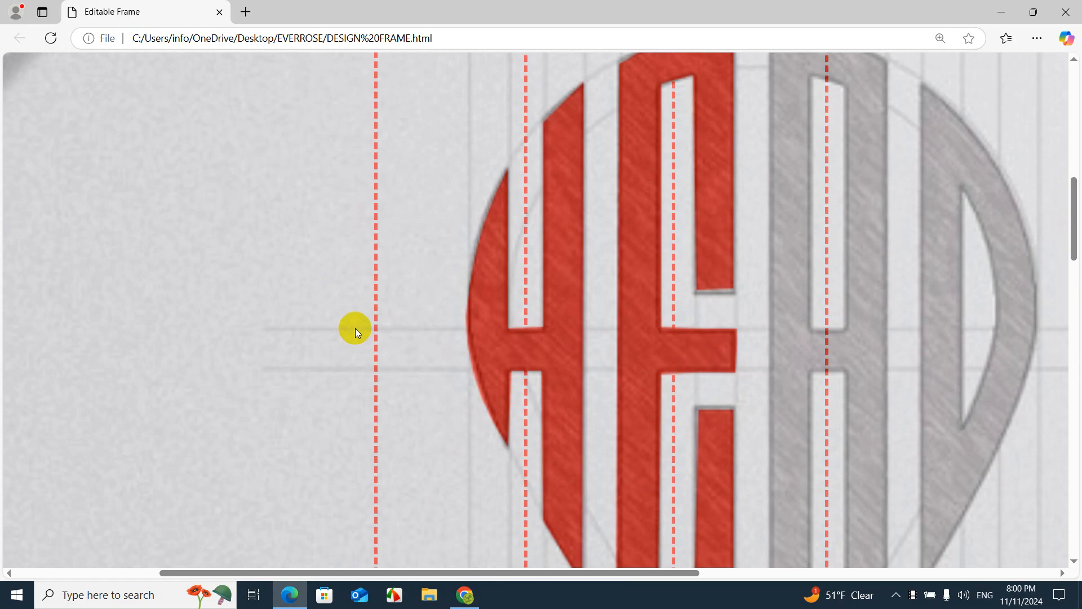
- Select the finished E shape and freeze it
scroll(676, 411, down, 5)
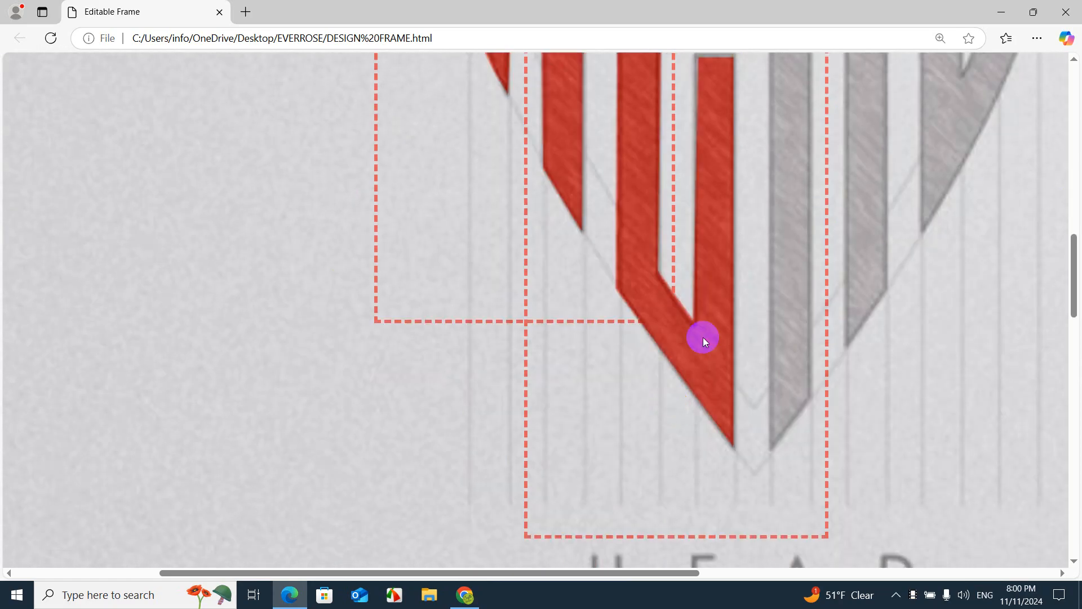
key(ctrl+minus)
key(ctrl+minus)
key(ctrl+minus)
key(ctrl+minus)
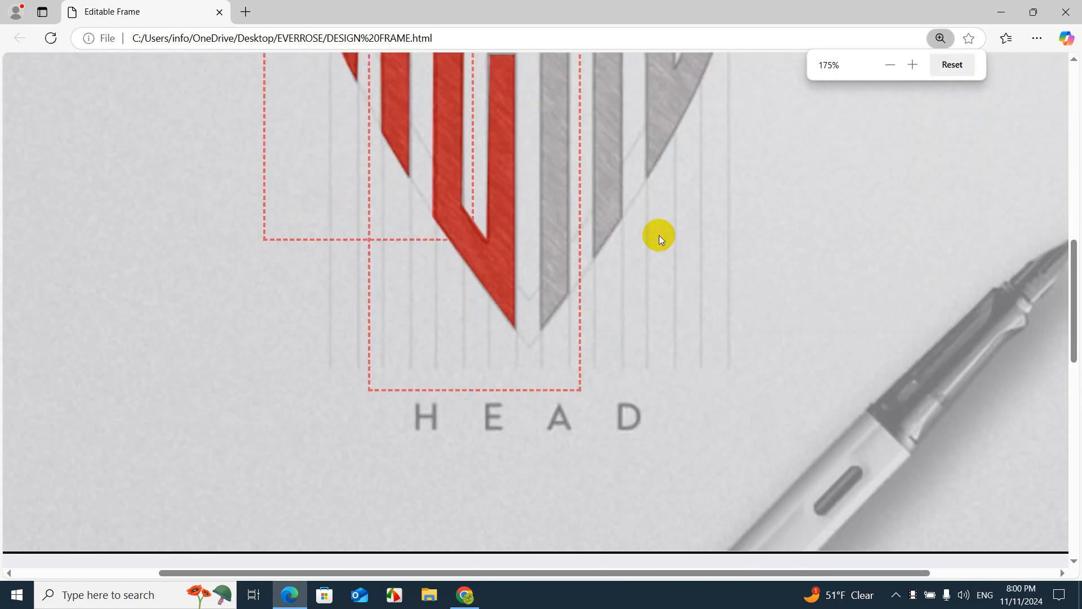
key(ctrl+minus)
key(ctrl+minus)
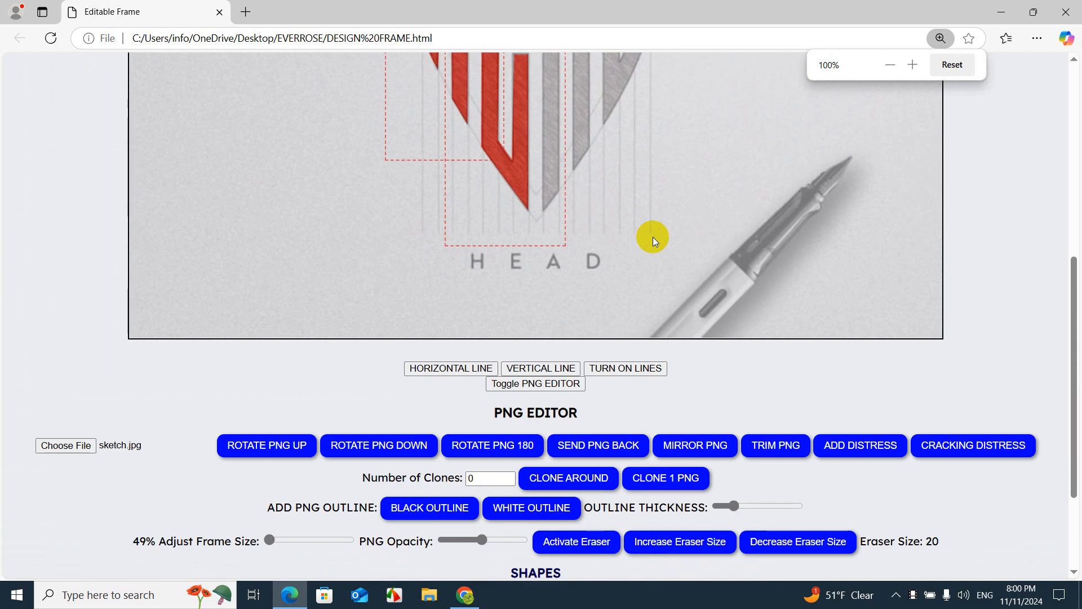
scroll(1071, 237, up, 6)
scroll(1065, 281, down, 4)
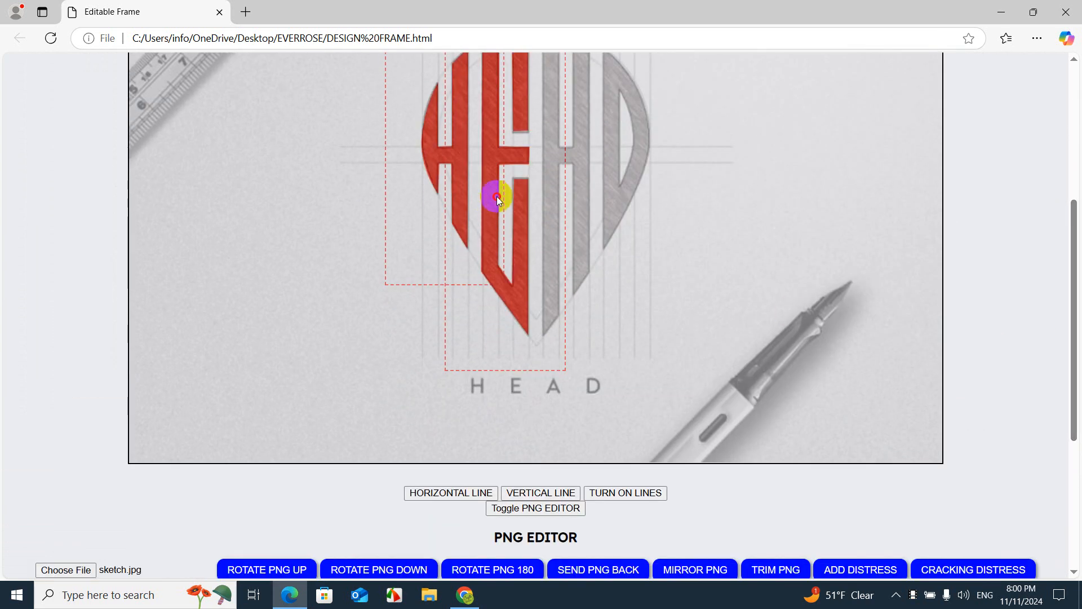
click(525, 107)
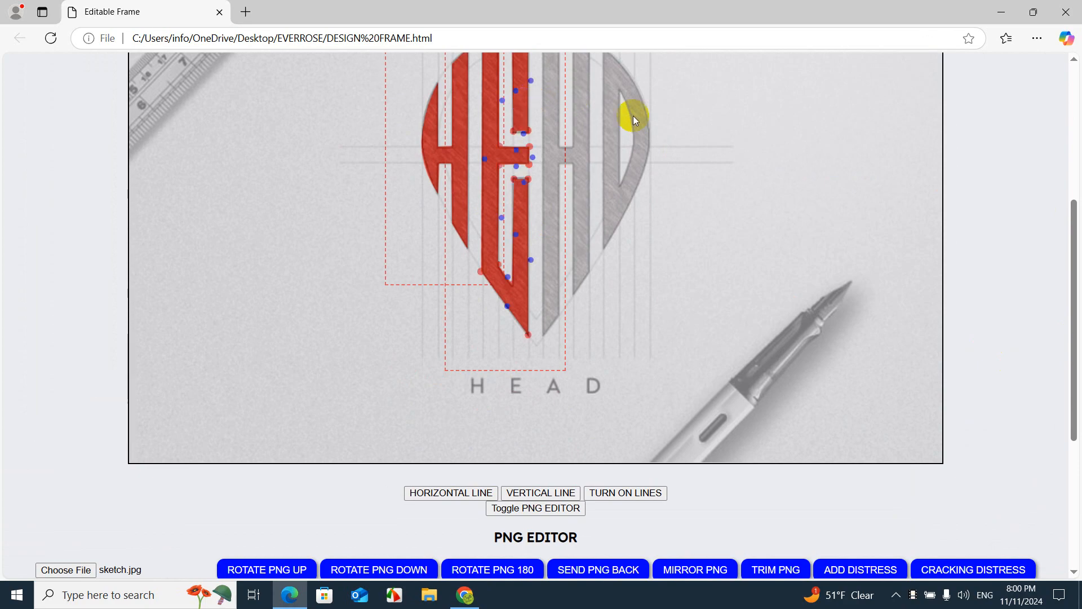
- Select the finished H shape and freeze it
click(452, 182)
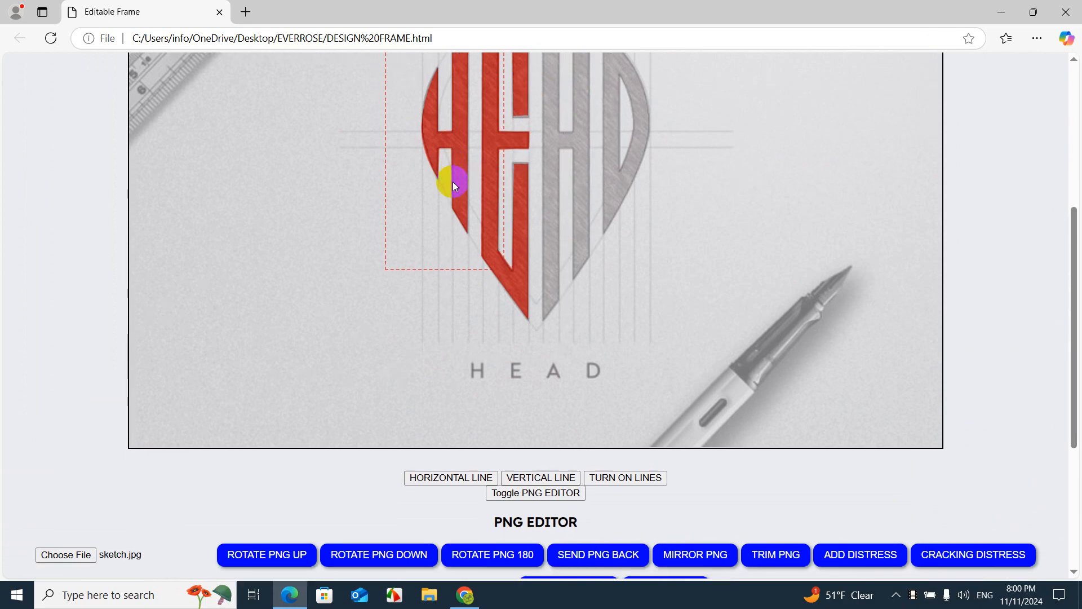
scroll(453, 182, down, 5)
click(834, 451)
scroll(811, 442, up, 10)
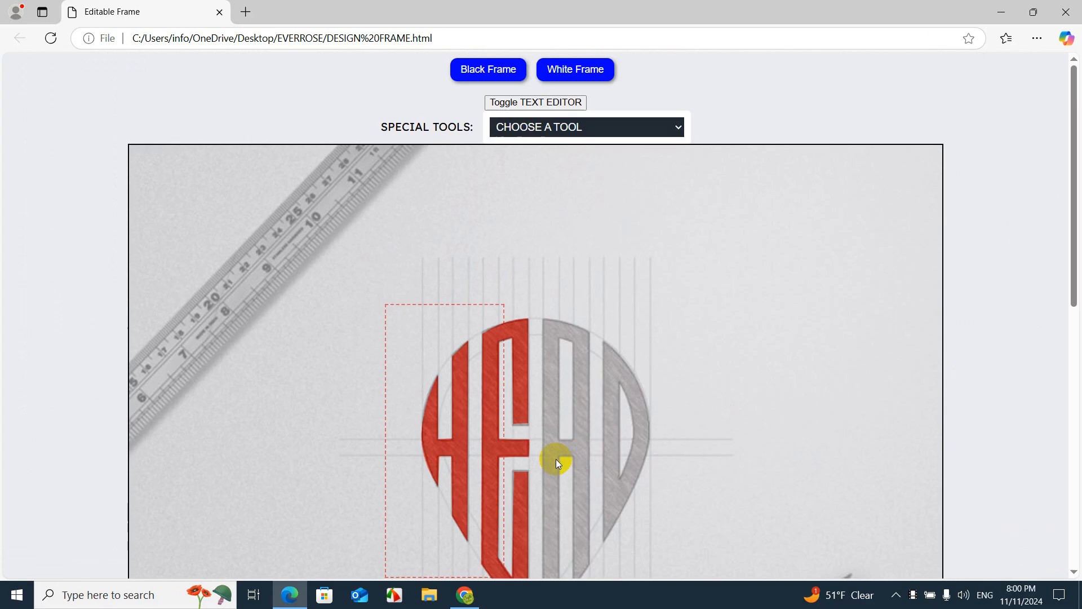
click(462, 421)
click(1021, 293)
scroll(1023, 292, down, 10)
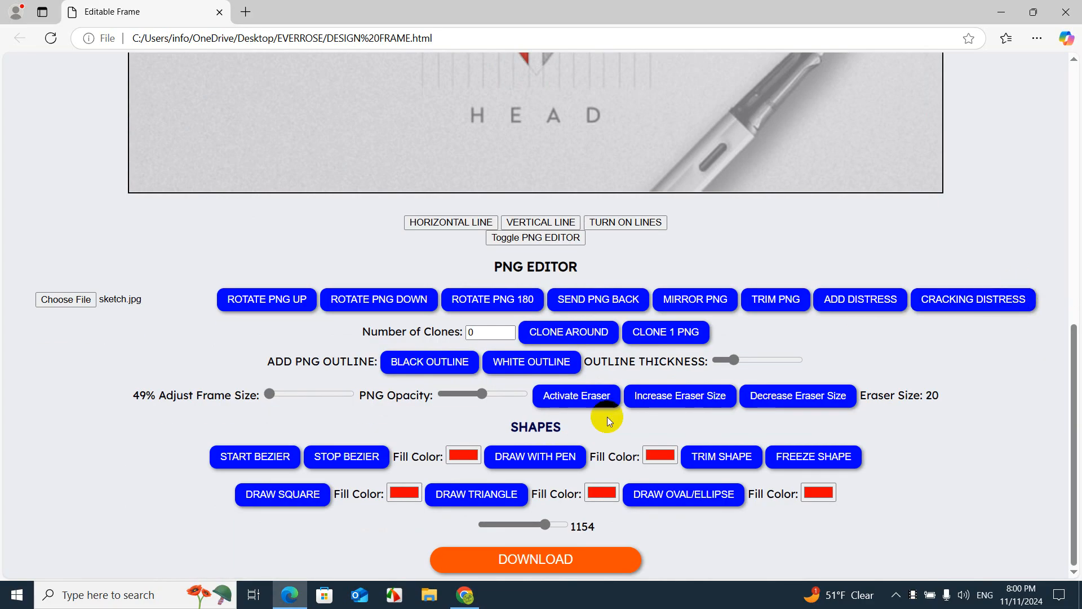
click(826, 448)
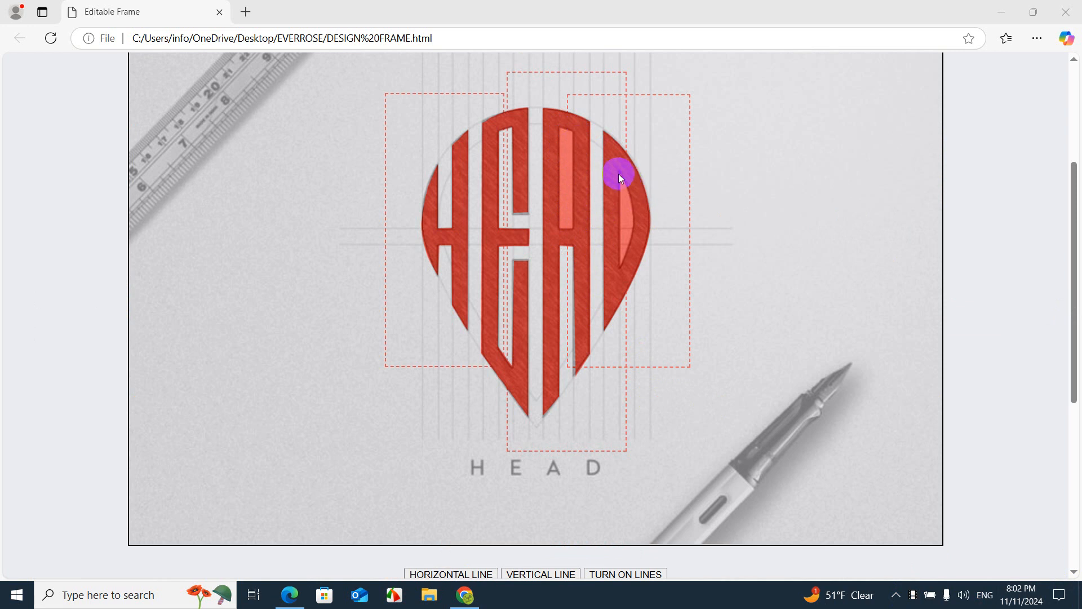
- Trace the A's upper inner opening corner by corner as a Bezier outline and close it
scroll(619, 268, down, 6)
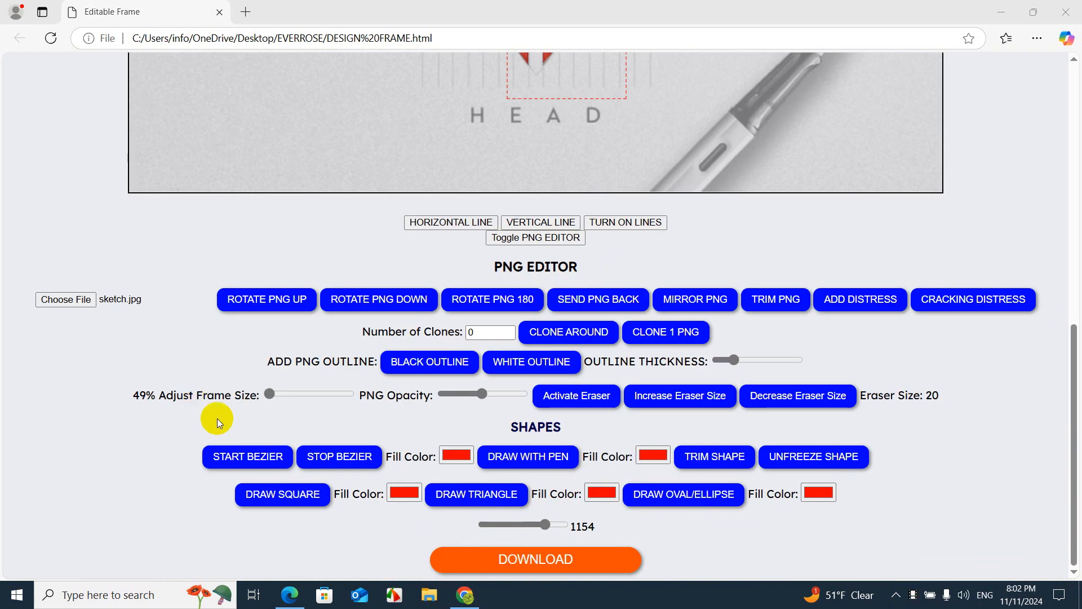
scroll(497, 352, up, 6)
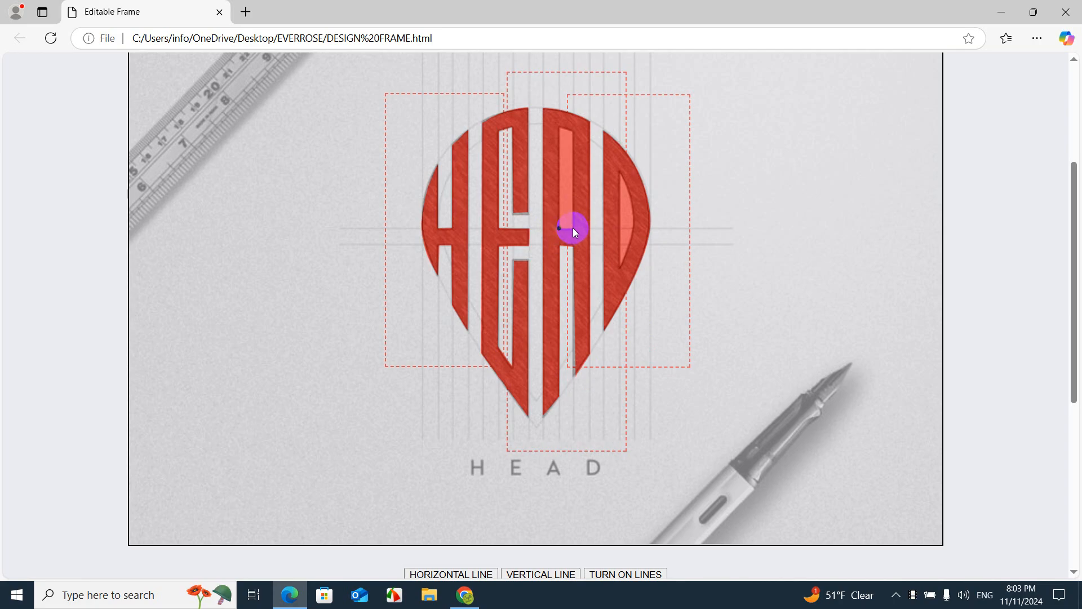
click(572, 131)
scroll(586, 175, down, 6)
click(329, 458)
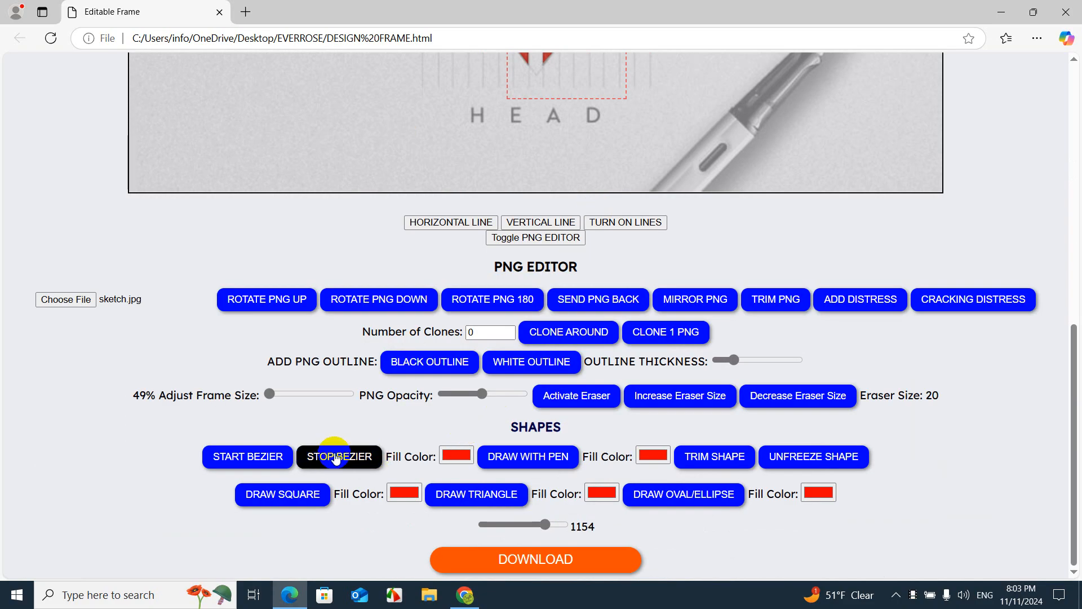
- Try Trim Shape on the outline of the A's inner opening, move the outline off the canvas and delete it
scroll(332, 451, up, 6)
scroll(334, 451, down, 6)
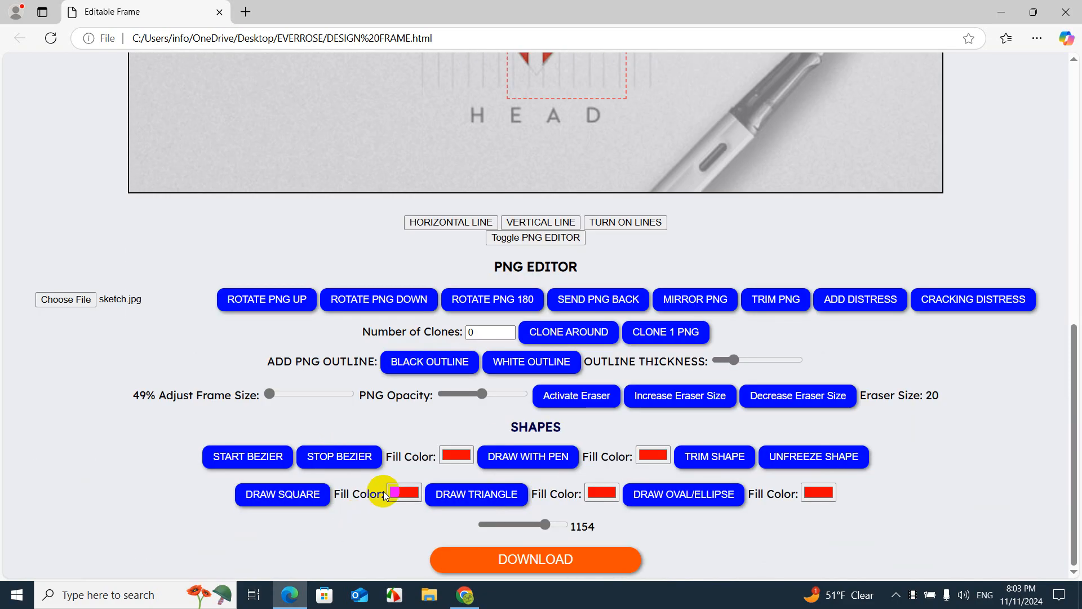
click(714, 457)
scroll(716, 456, up, 6)
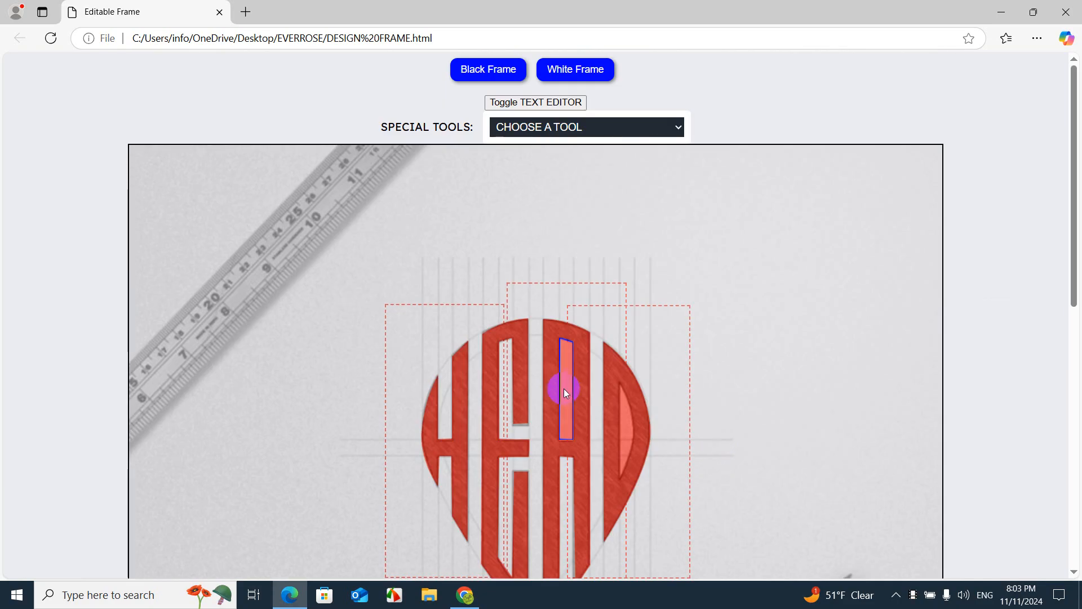
drag(565, 382, 79, 350)
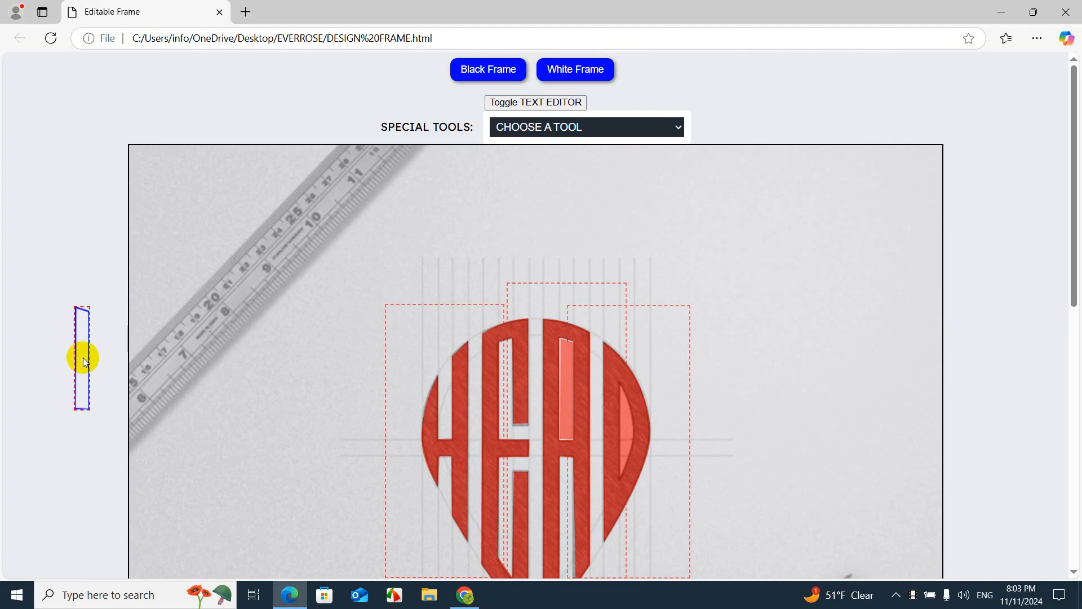
key(Delete)
- Start a new Bezier outline, trace the four corners of the A's upper inner opening and close it
scroll(332, 417, down, 10)
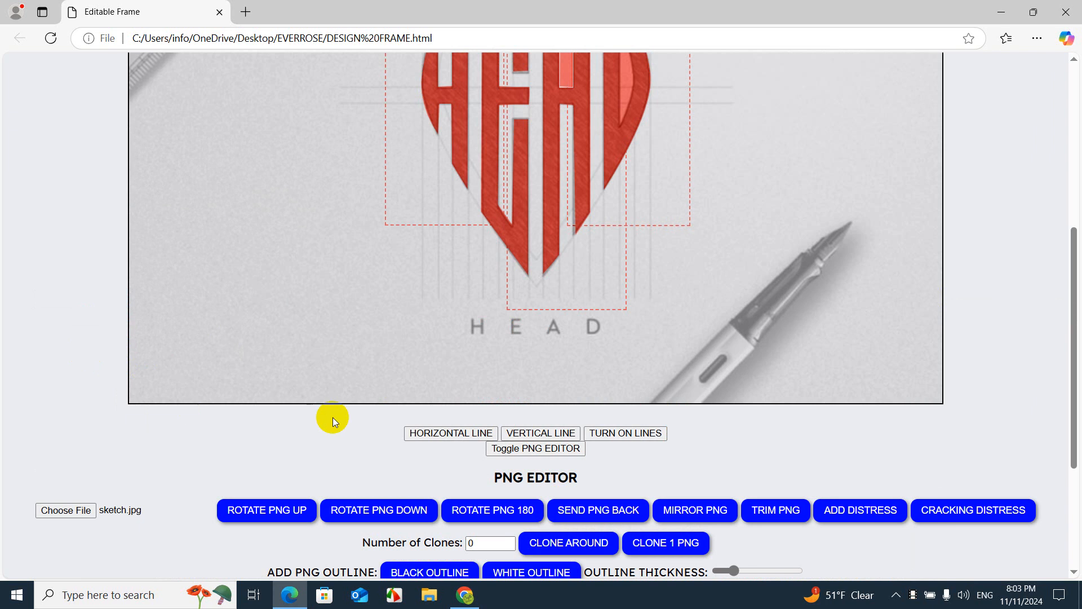
scroll(369, 393, up, 10)
scroll(366, 388, down, 6)
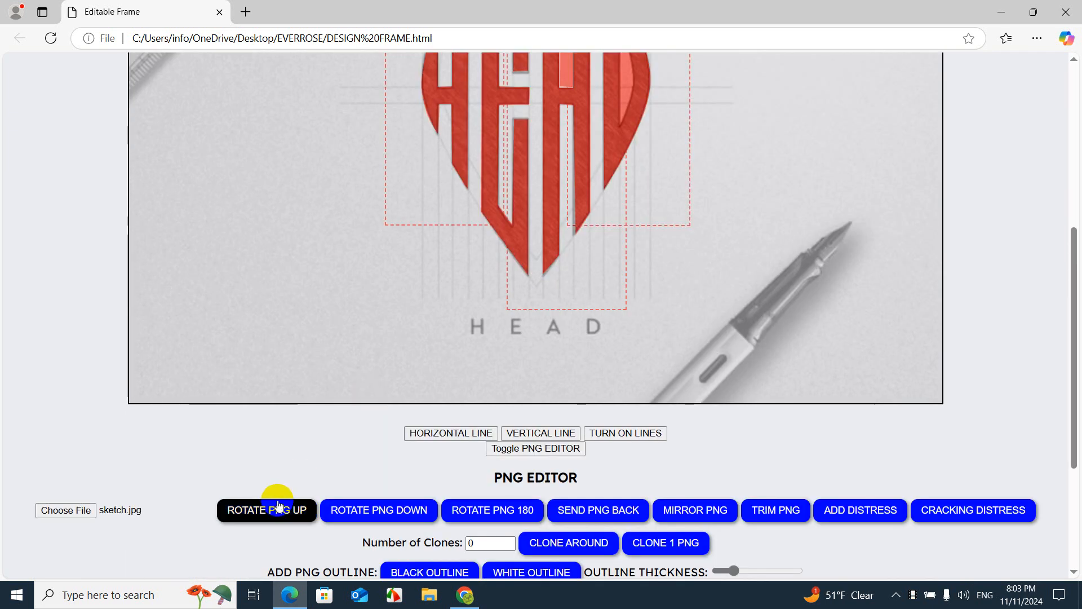
scroll(219, 512, down, 4)
scroll(248, 456, up, 9)
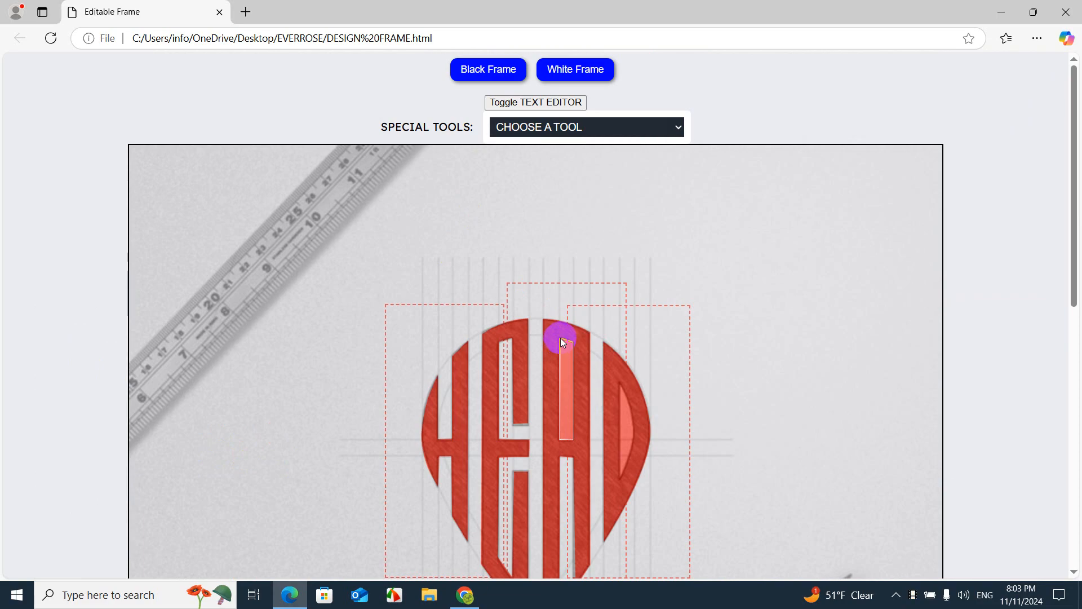
click(559, 439)
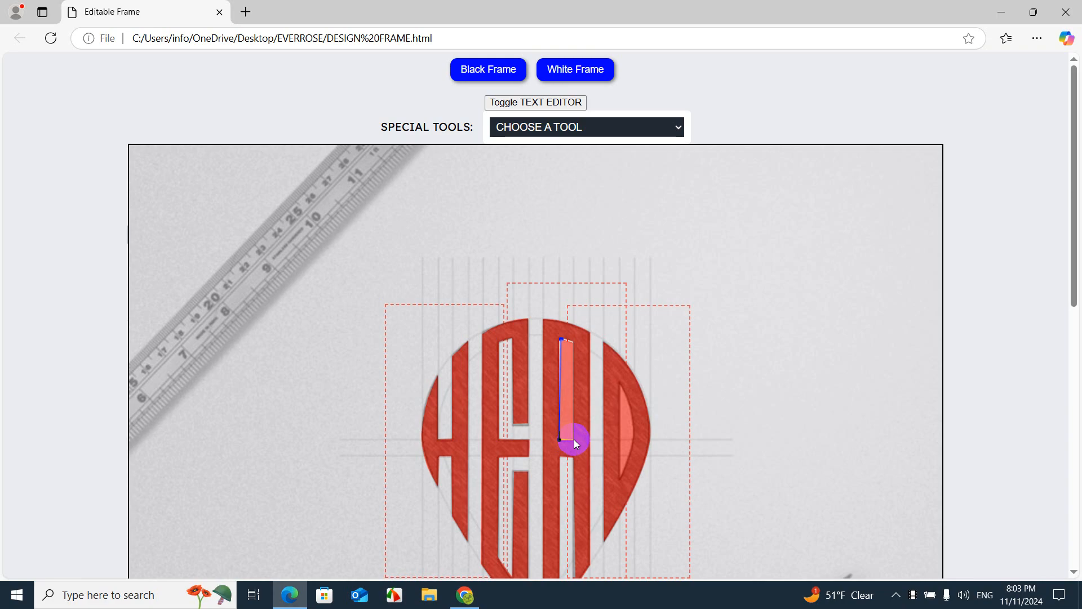
click(573, 438)
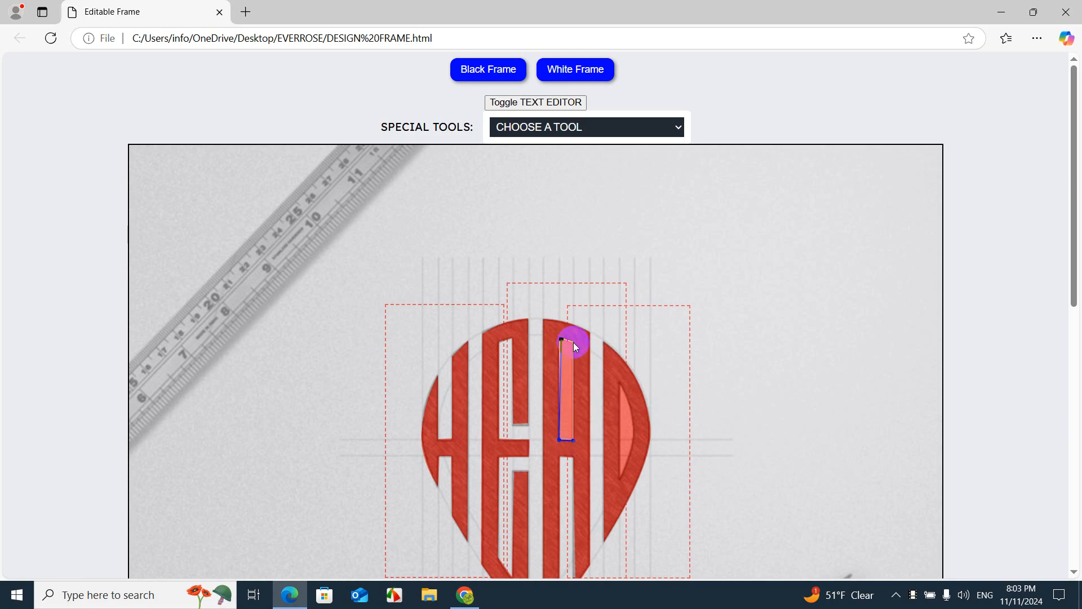
click(573, 341)
scroll(583, 396, down, 10)
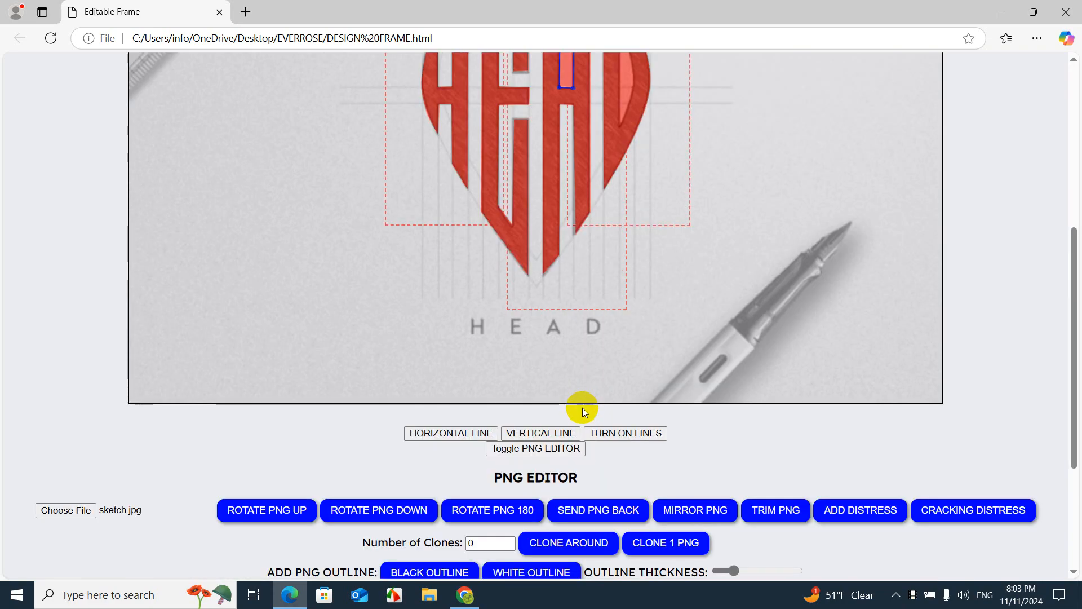
click(317, 462)
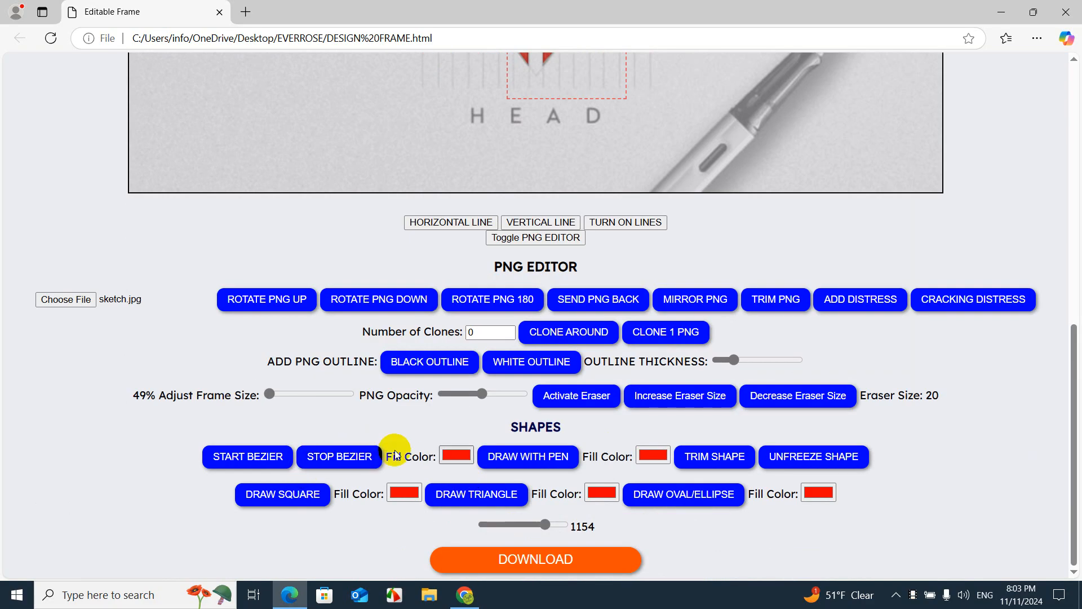
- Set the Bezier fill color to black, RGB 0, 0, 0
click(463, 507)
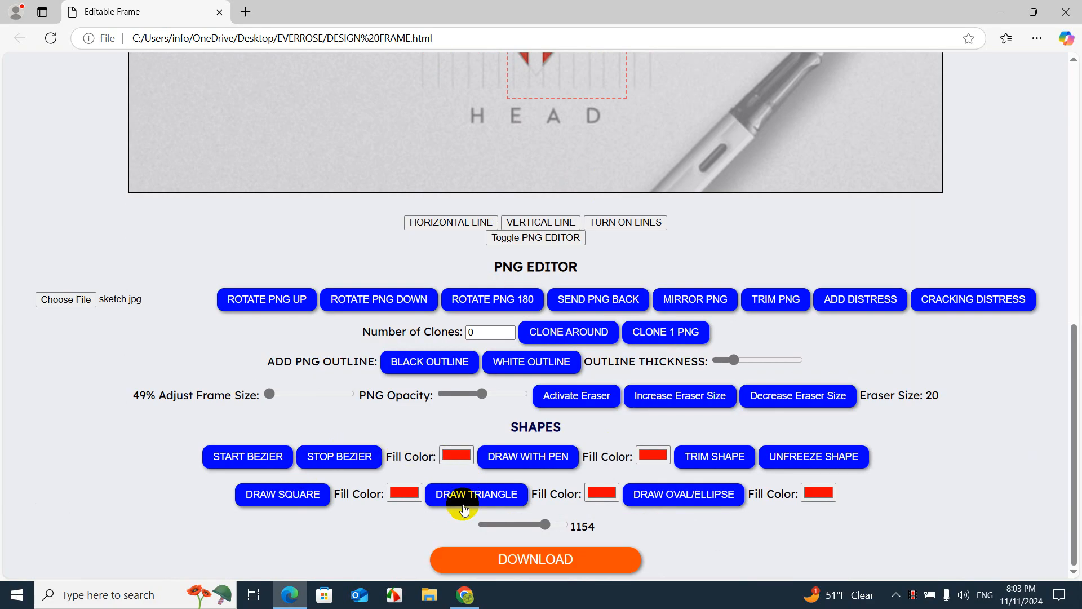
click(456, 455)
click(448, 358)
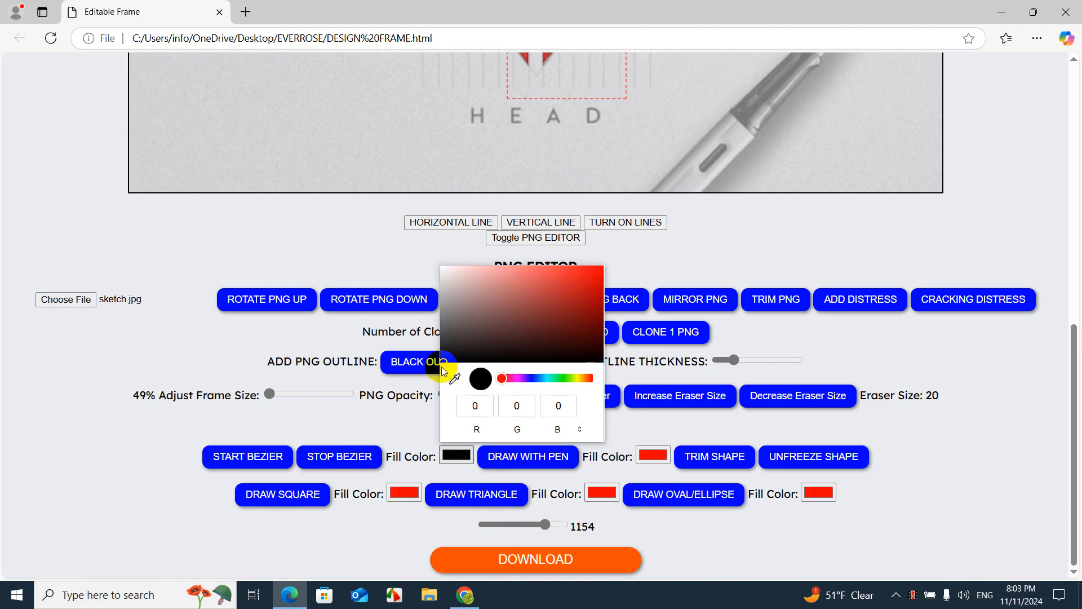
click(158, 331)
- Select the A's inner opening shape and move its upper left corner point onto the corner of the sketched opening
scroll(424, 378, up, 10)
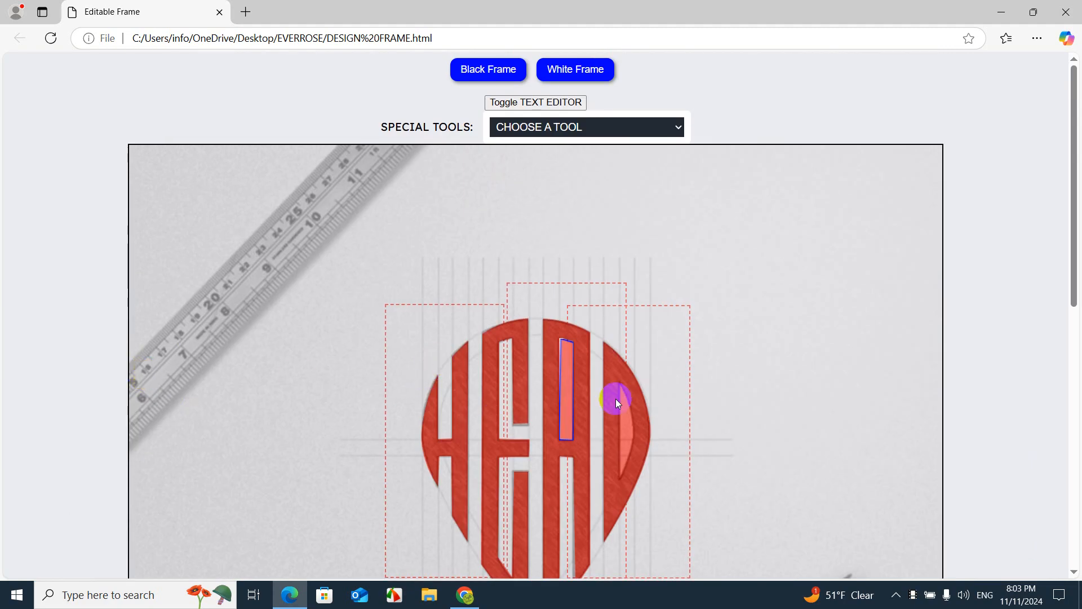
ctrl+scroll(600, 409, up, 4)
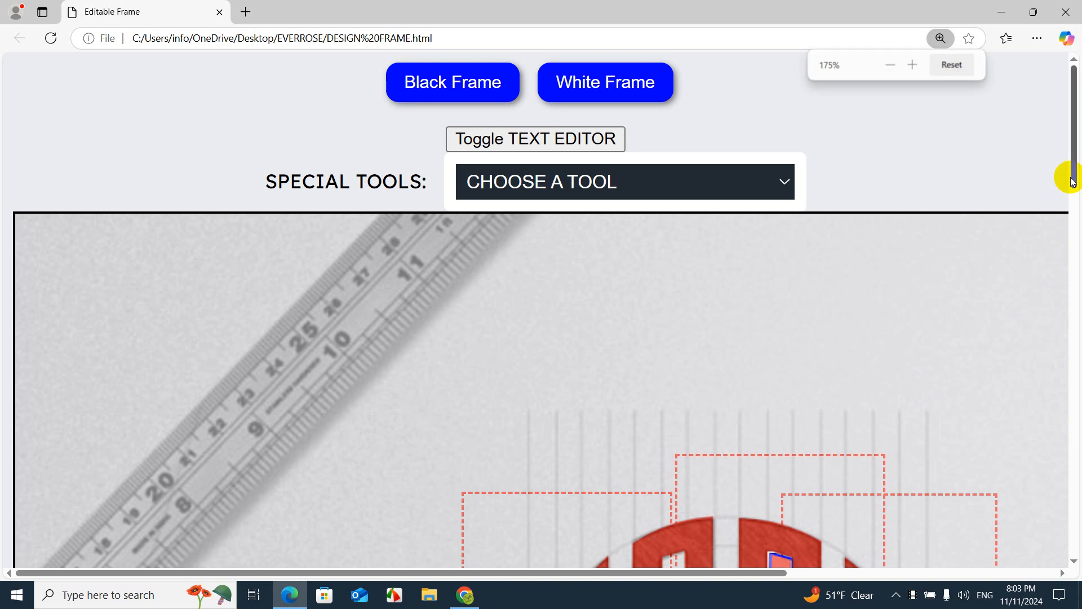
drag(1072, 176, 1073, 222)
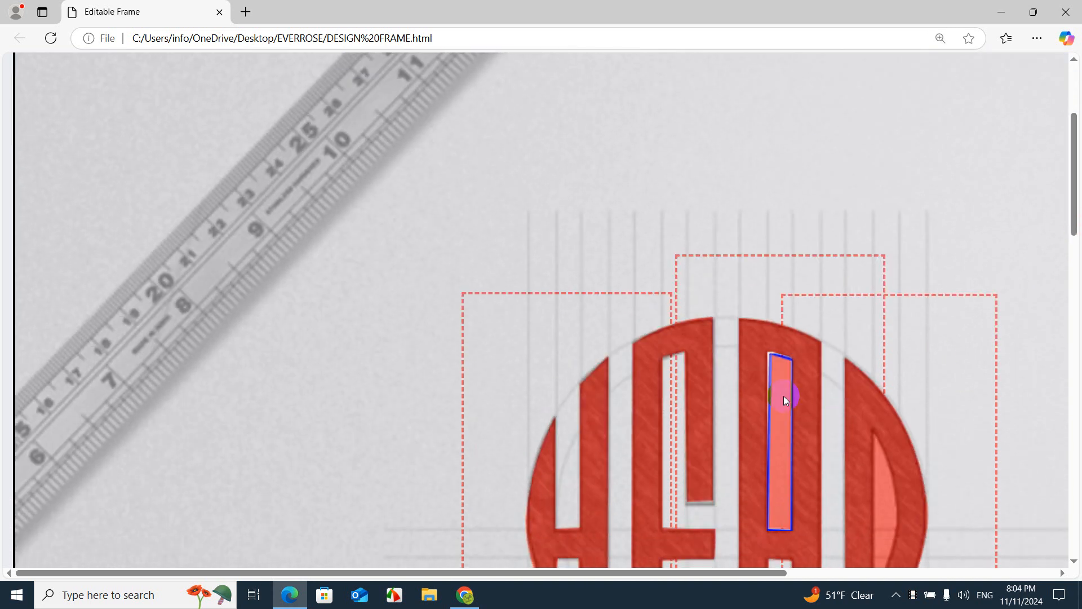
ctrl+scroll(809, 457, up, 1)
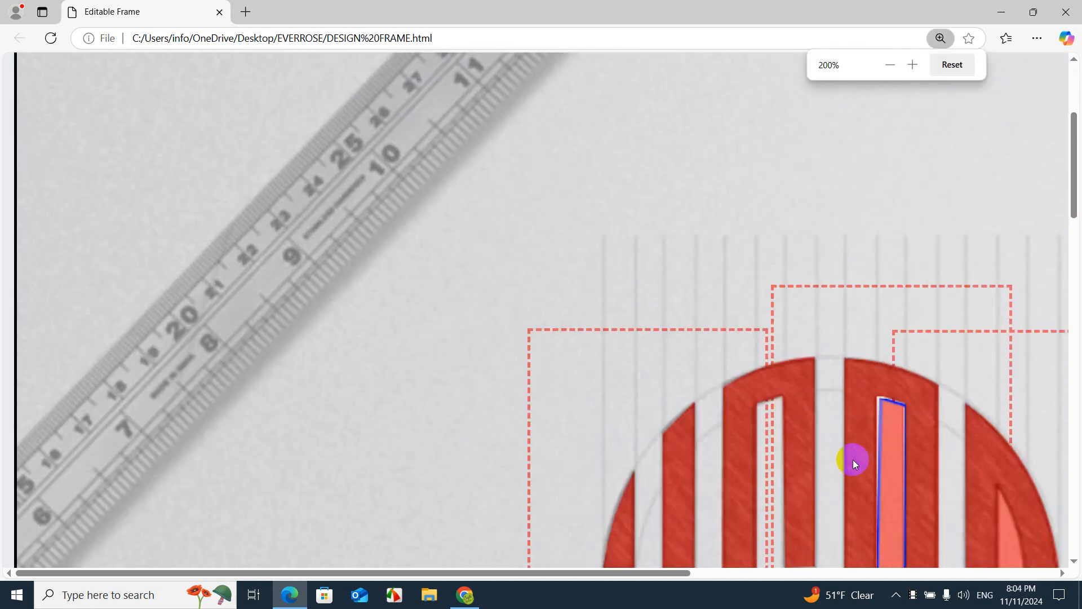
click(896, 431)
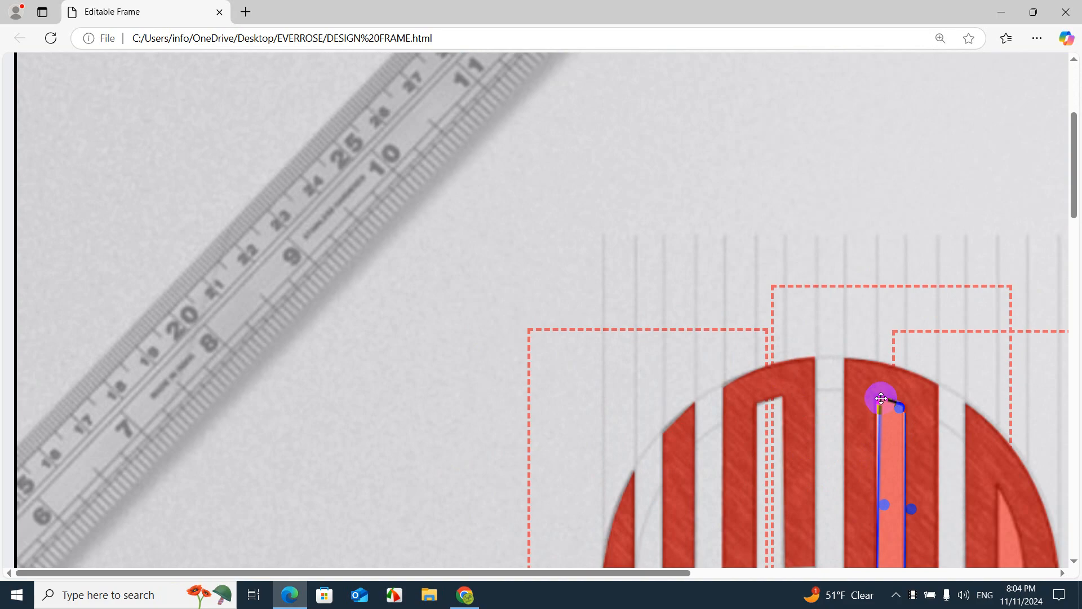
drag(881, 399, 878, 396)
scroll(884, 405, down, 5)
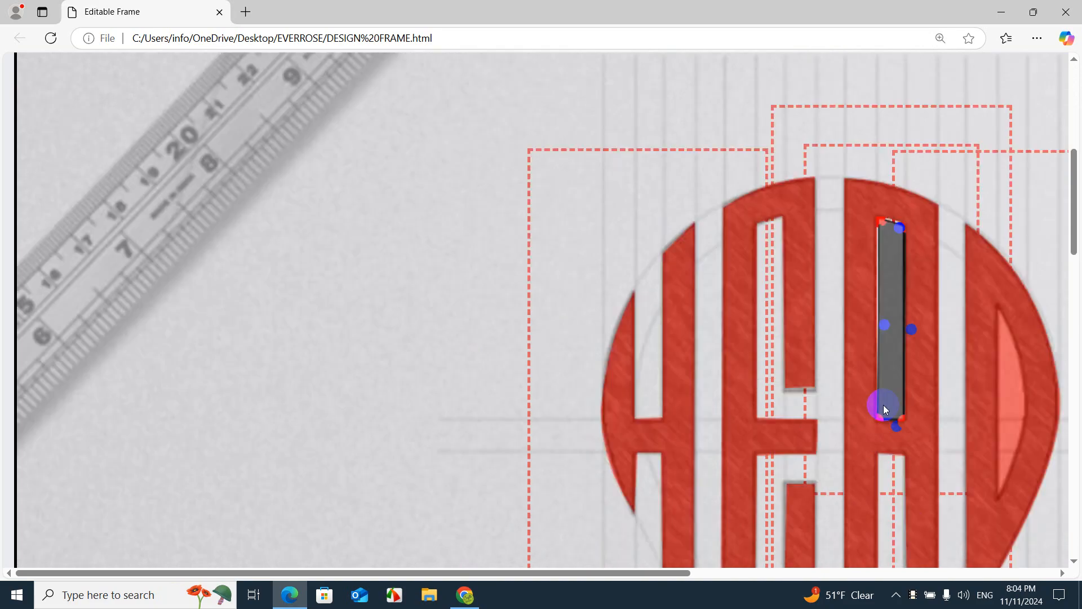
- Trim the A with the black opening shape, move the cutting shape off the canvas and delete it
scroll(888, 432, down, 15)
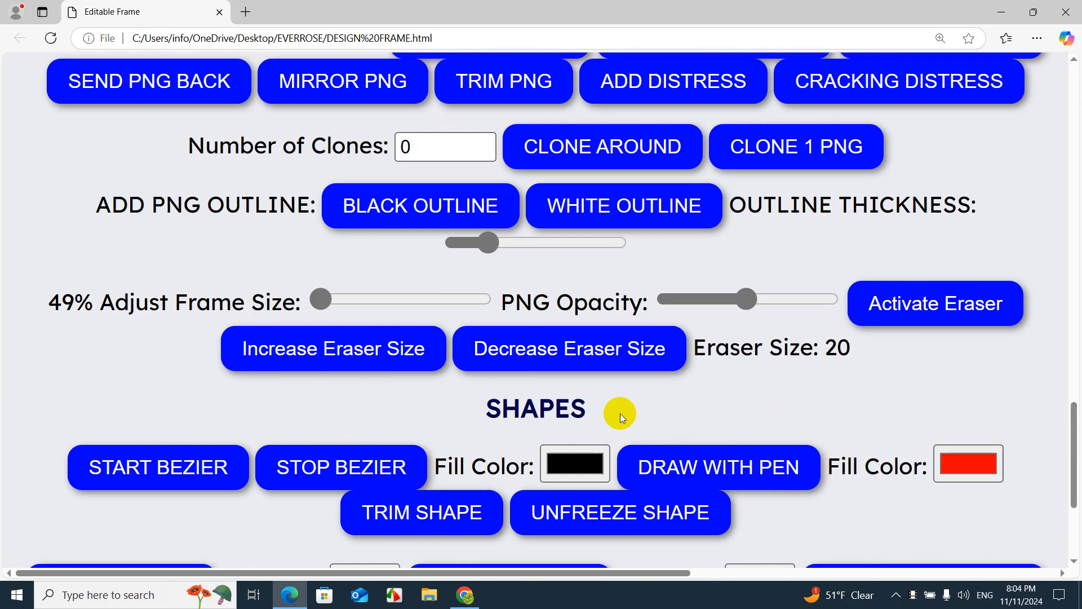
scroll(620, 414, up, 15)
scroll(631, 388, down, 1)
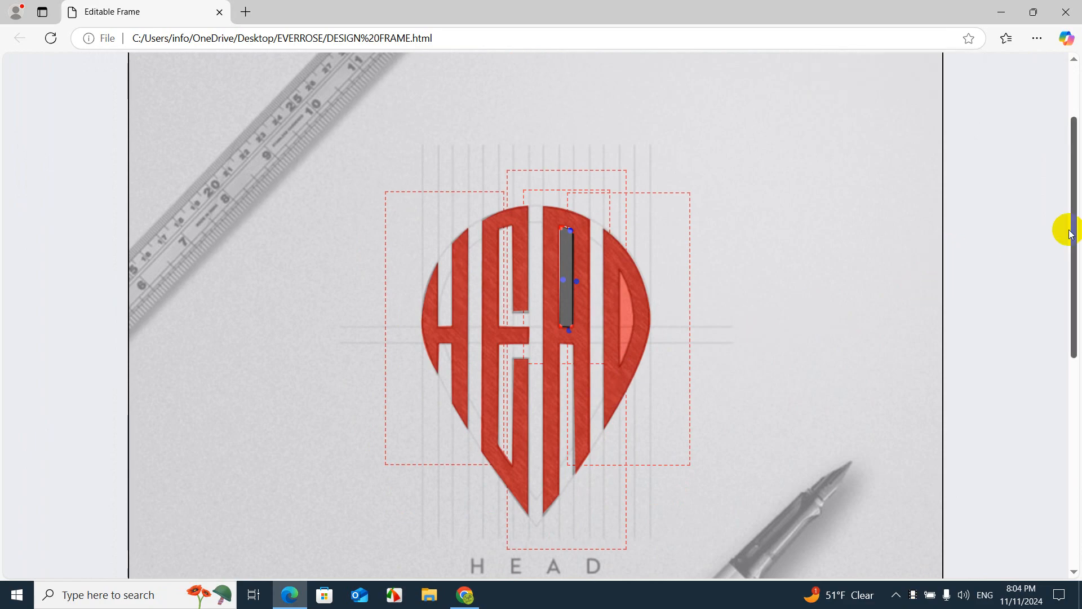
drag(1063, 229, 1075, 468)
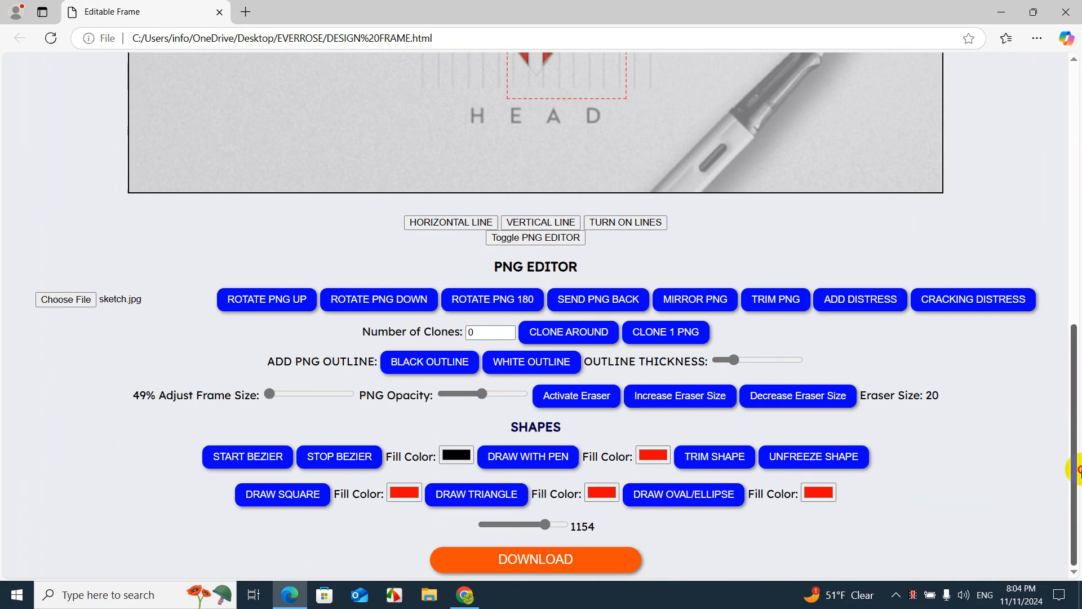
click(725, 463)
scroll(713, 453, up, 10)
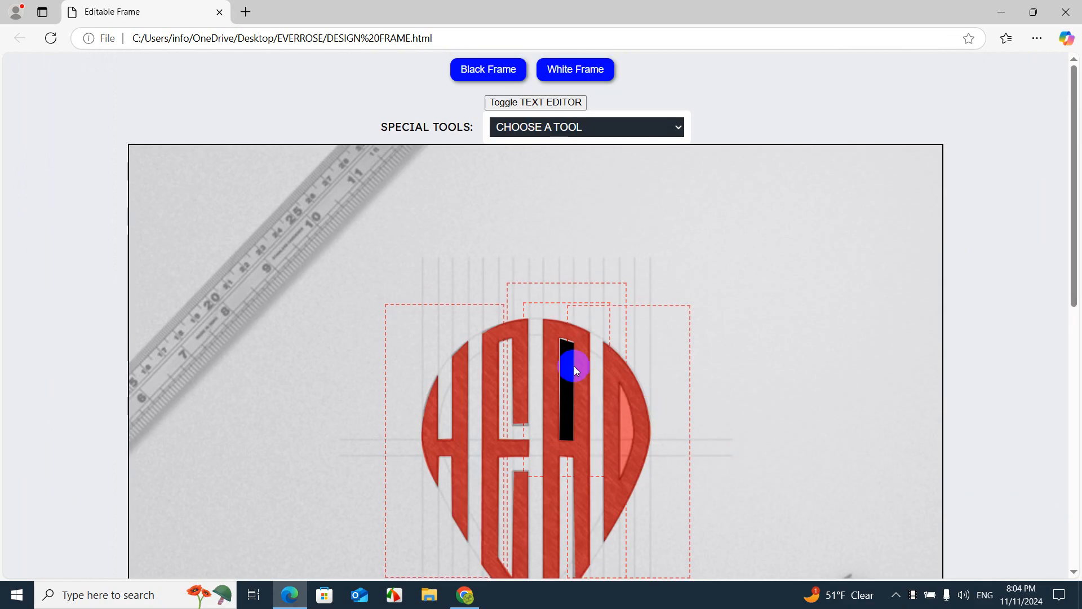
mouse_move(566, 394)
mouse_down()
mouse_move(66, 382)
mouse_move(79, 364)
mouse_up()
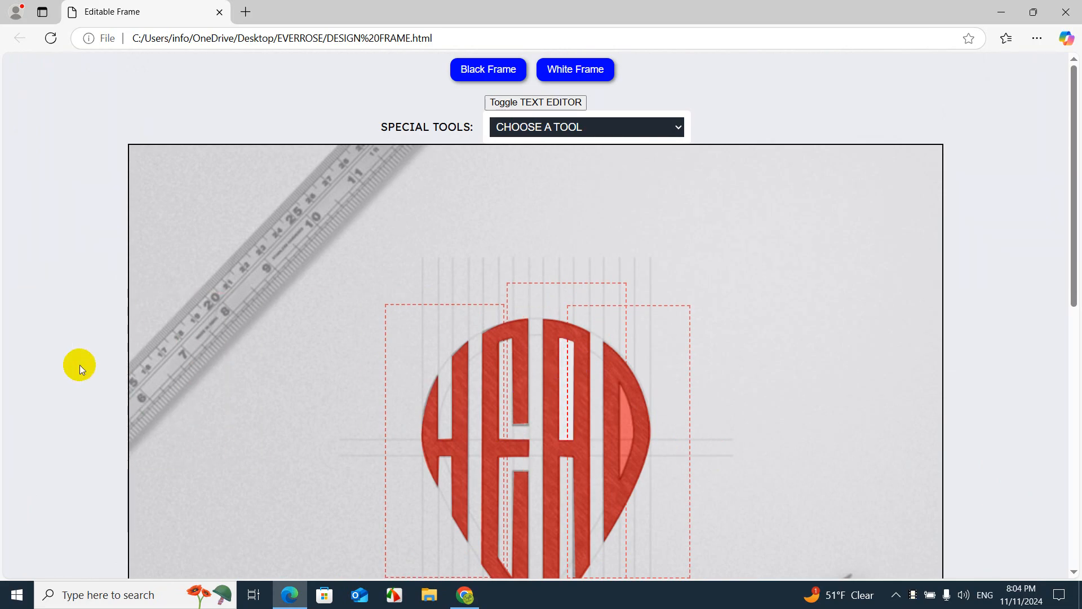
- Start a new Bezier outline, trace the inner opening of the D through its corner and curve points and finish the outline
scroll(63, 394, down, 10)
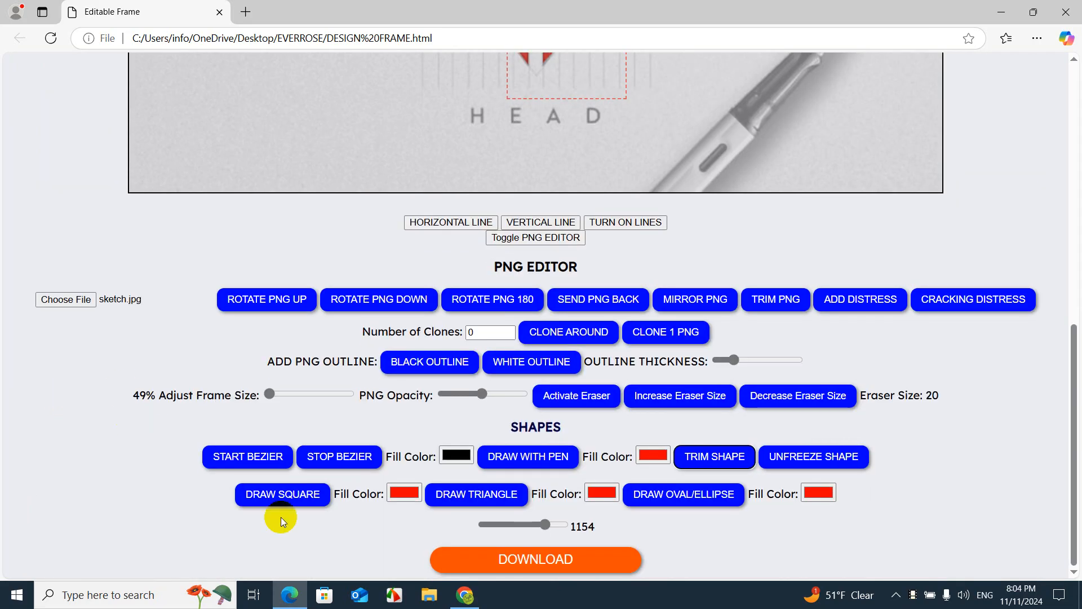
click(253, 457)
scroll(259, 464, up, 6)
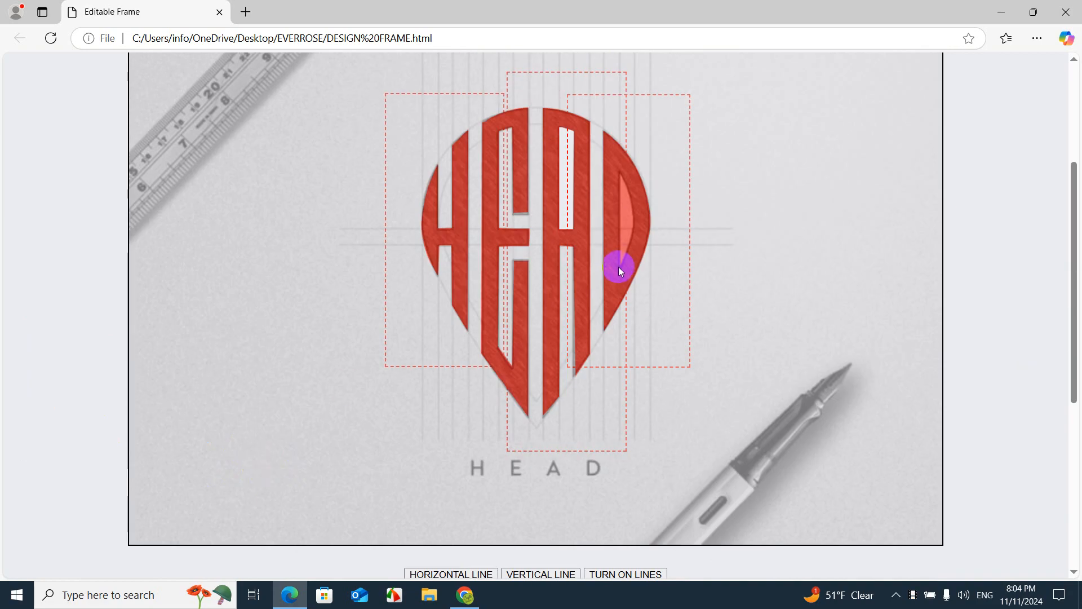
click(619, 171)
click(634, 218)
click(627, 248)
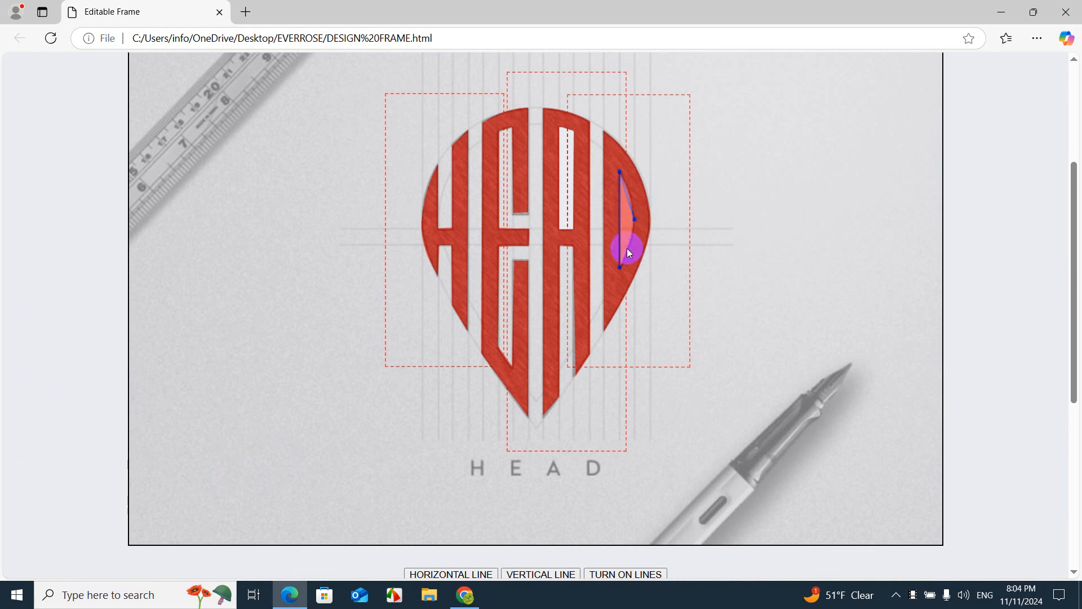
scroll(582, 280, down, 6)
click(350, 458)
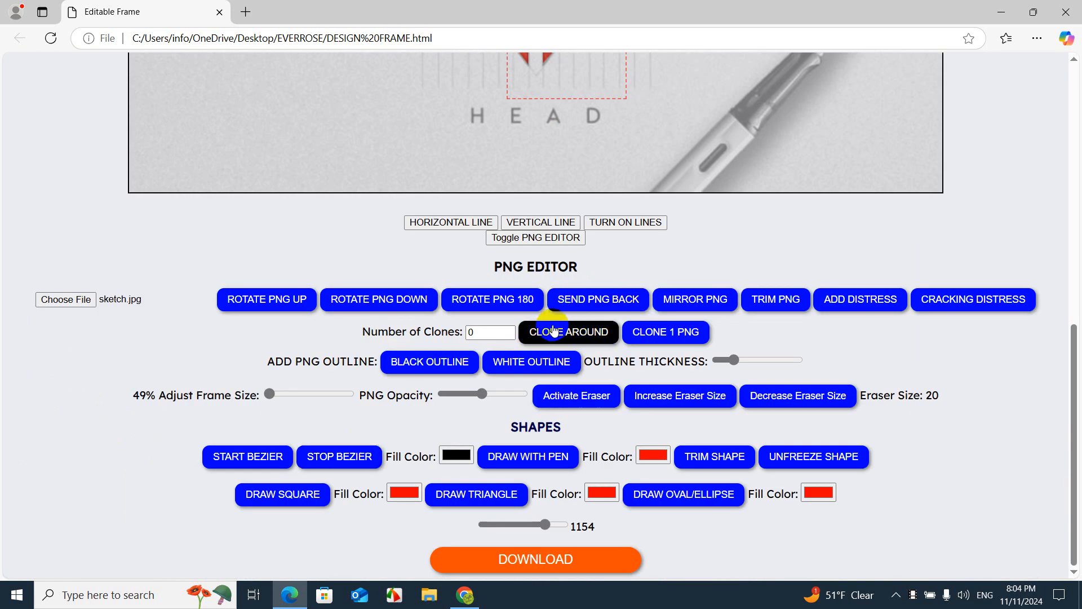
- Select the D's opening shape and bend its upper and lower outer edges to follow the sketched curve
scroll(558, 327, up, 8)
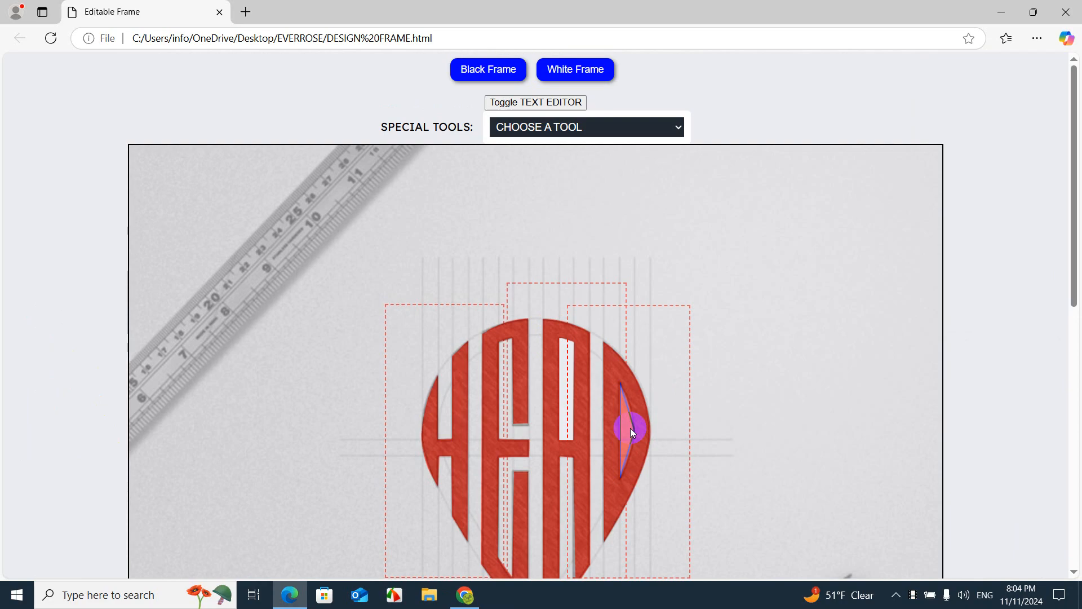
click(631, 409)
drag(630, 457, 634, 465)
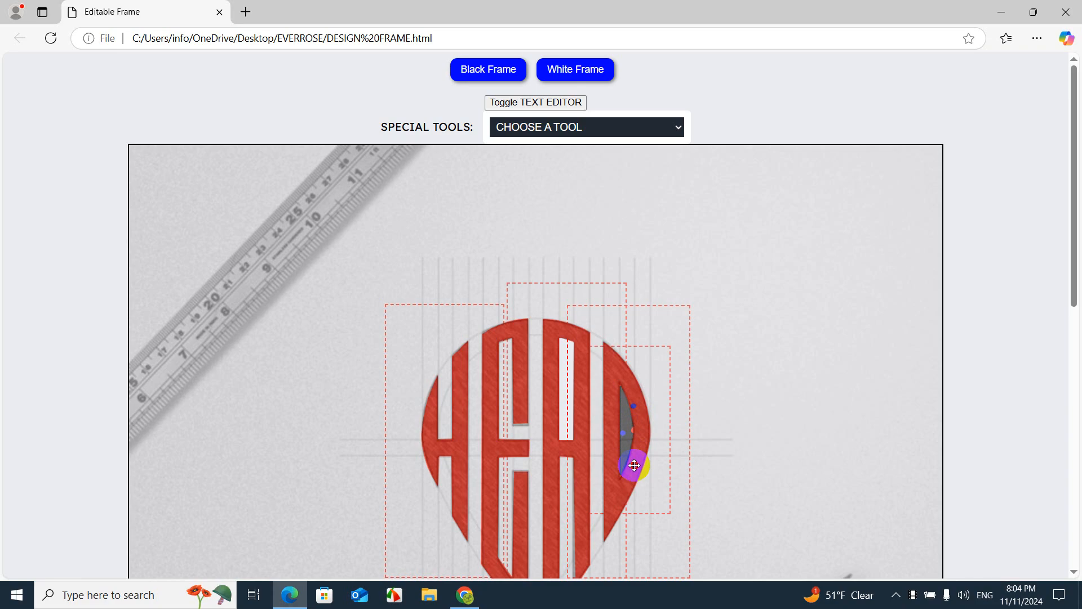
- Trim the D with the black opening shape, move the cutting shape off the canvas and delete it
scroll(638, 458, down, 10)
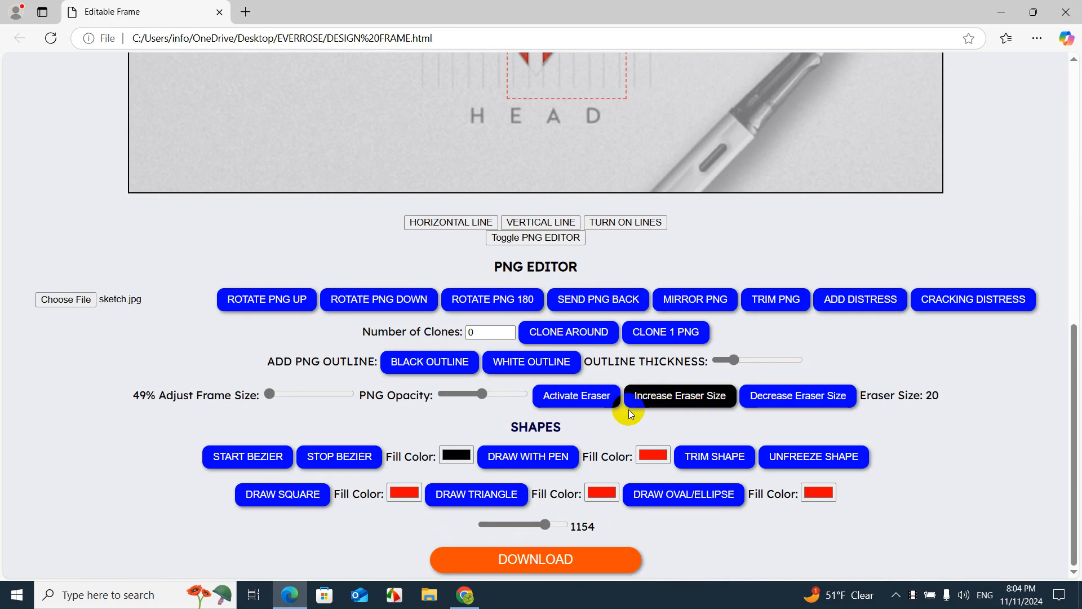
scroll(628, 409, up, 2)
click(704, 466)
scroll(706, 468, up, 8)
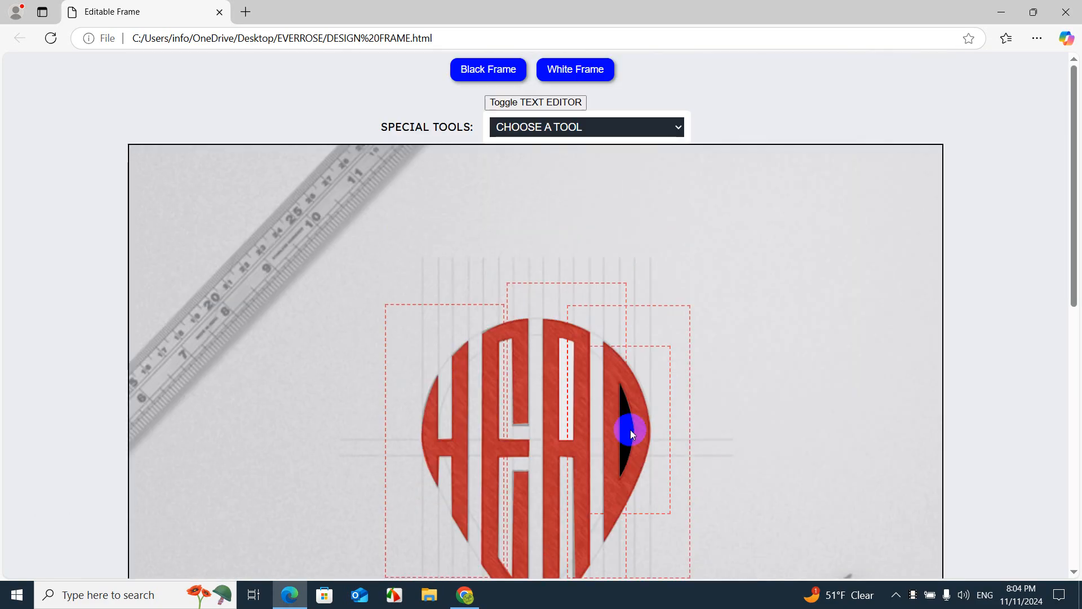
drag(630, 429, 65, 352)
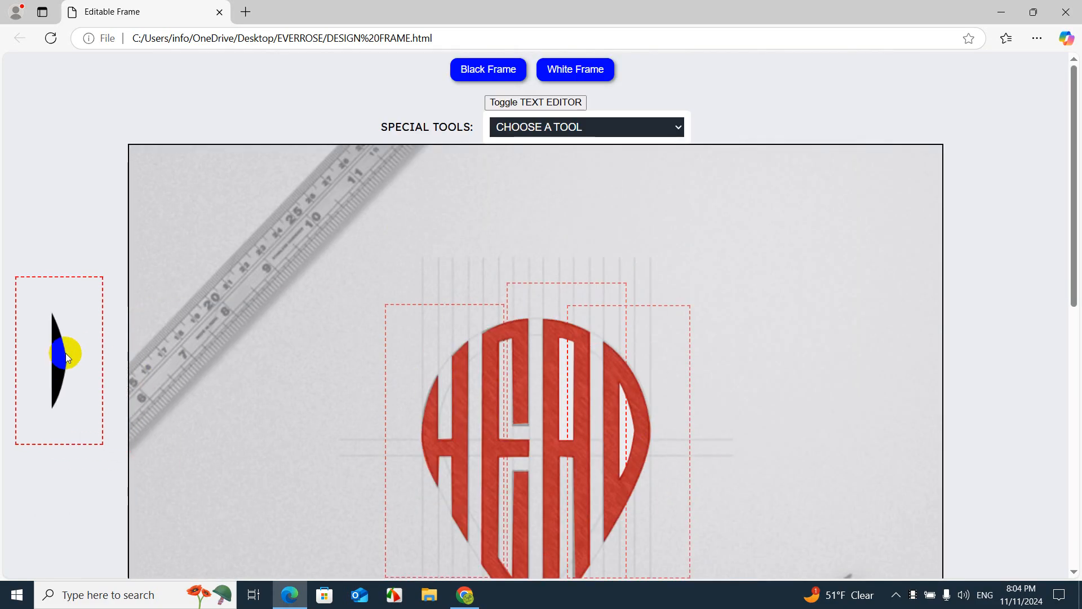
double_click(65, 353)
- Unfreeze the shapes and delete the background sketch image, keeping only the red HEAD letters
scroll(57, 304, down, 6)
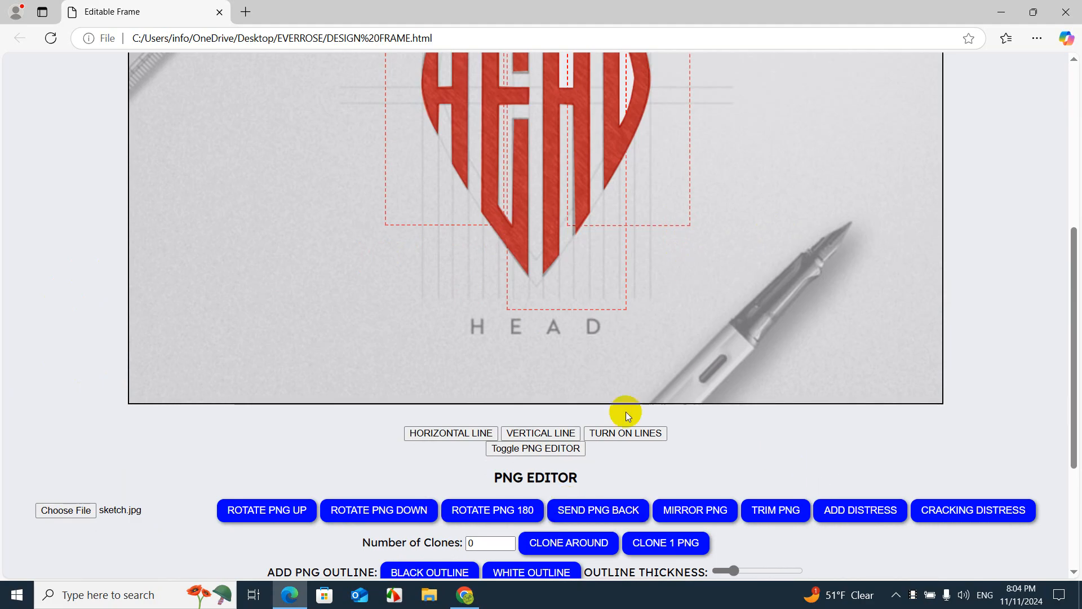
scroll(777, 308, down, 3)
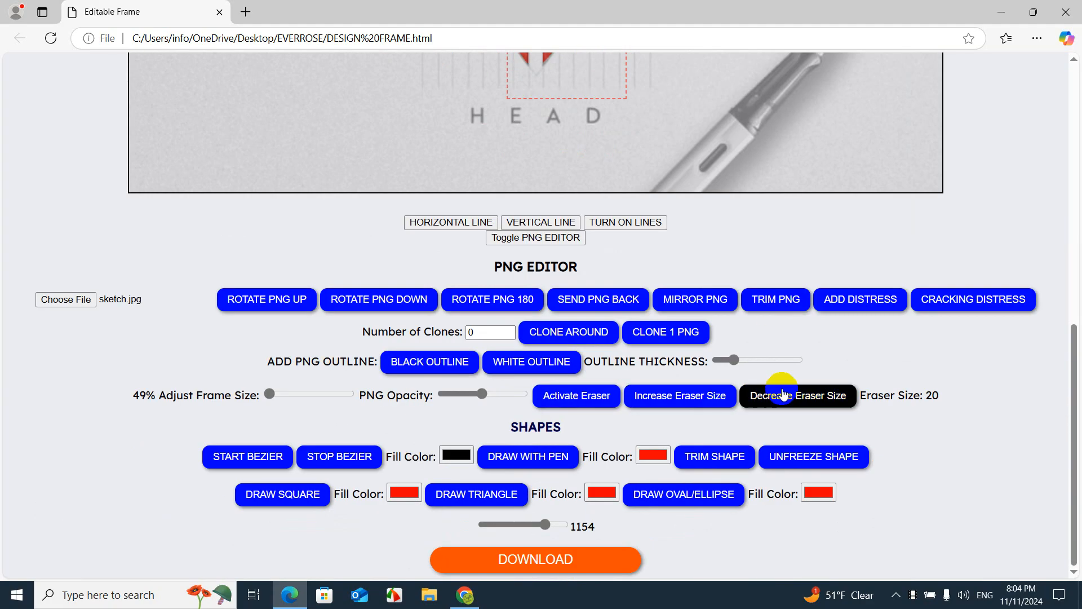
click(812, 464)
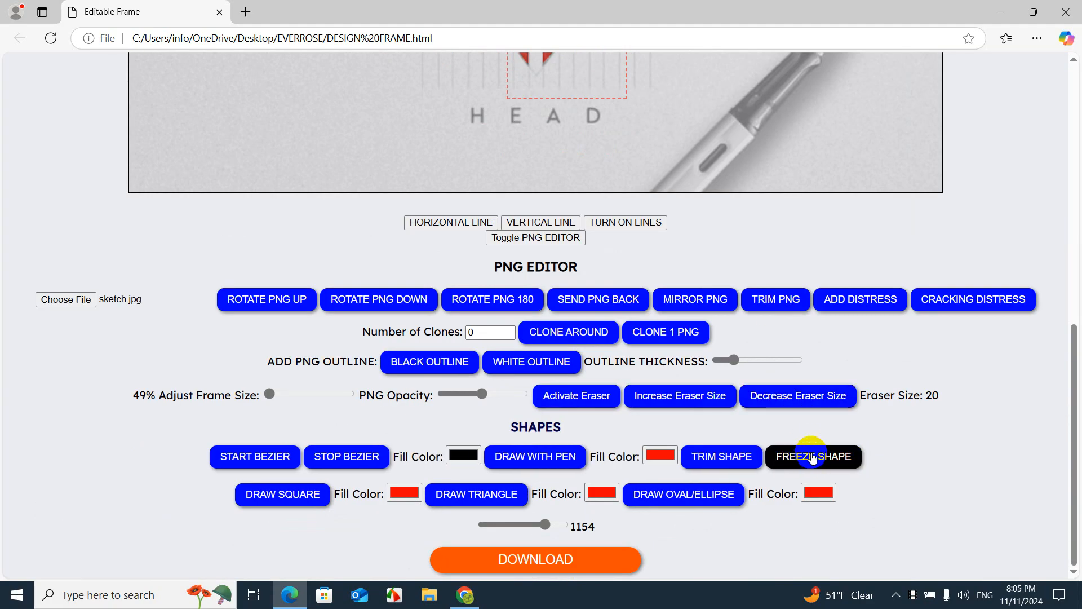
scroll(803, 299, up, 5)
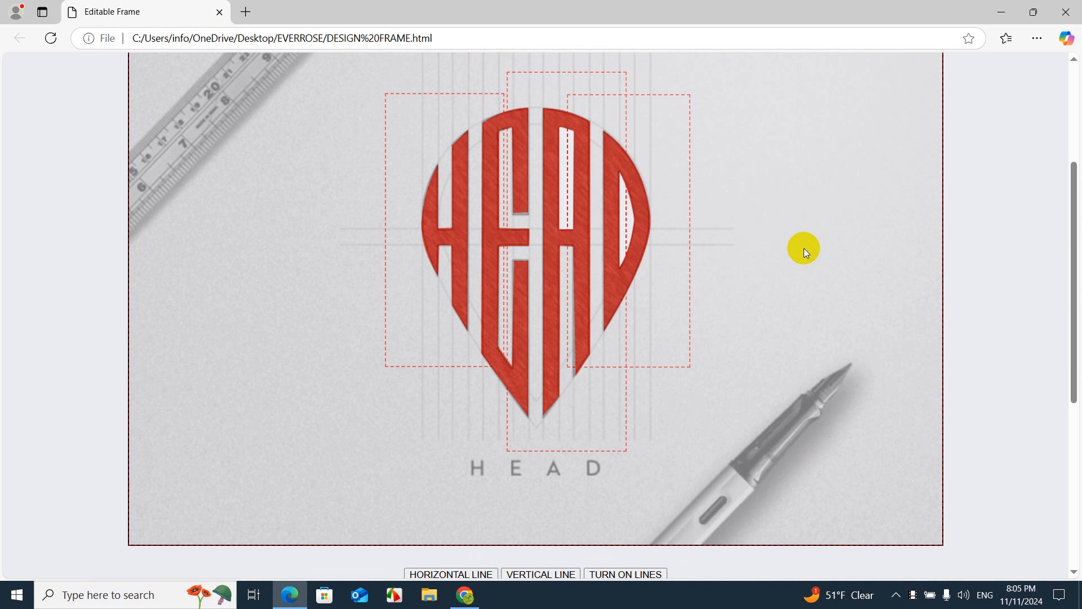
drag(803, 248, 803, 235)
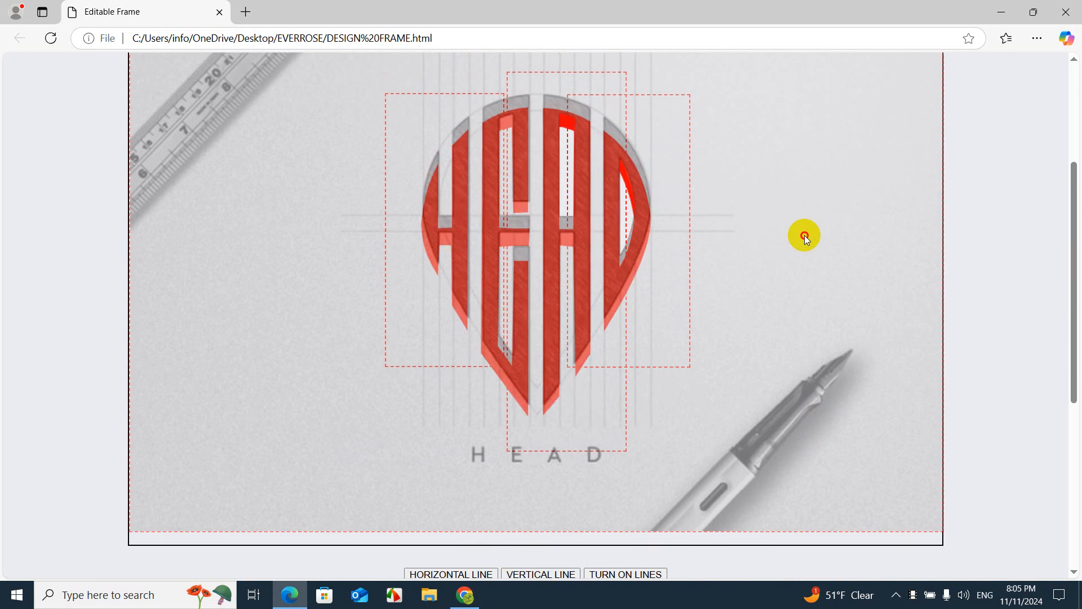
key(Delete)
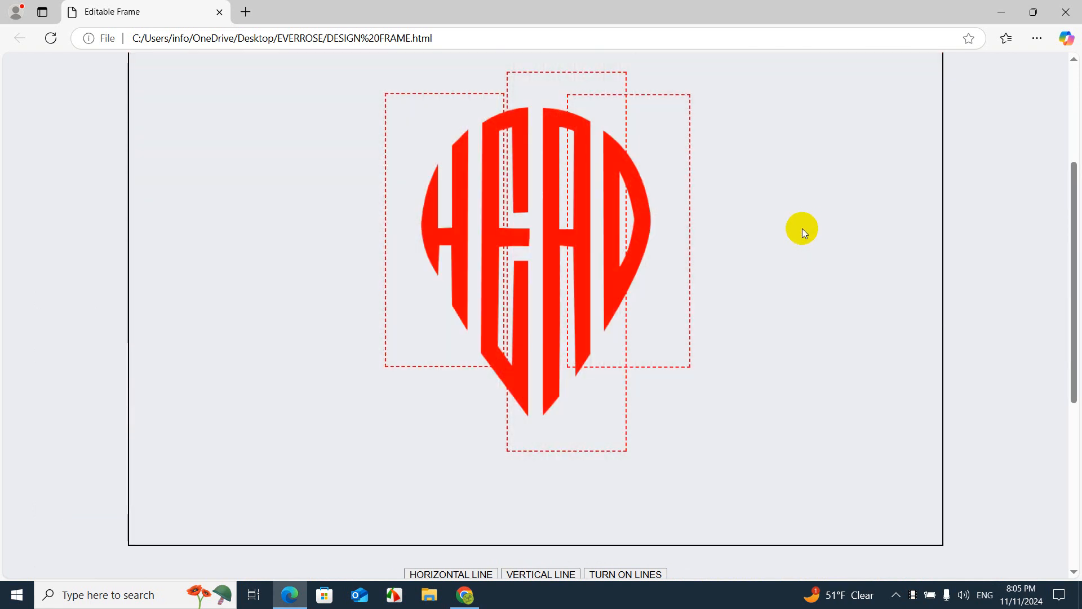
click(644, 202)
click(717, 195)
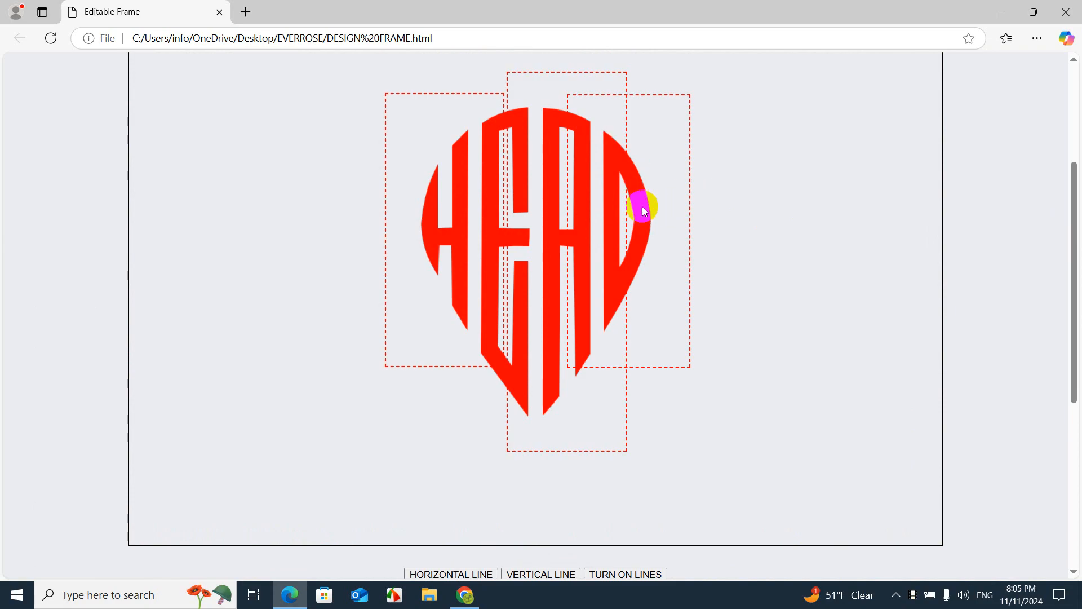
click(586, 202)
click(787, 210)
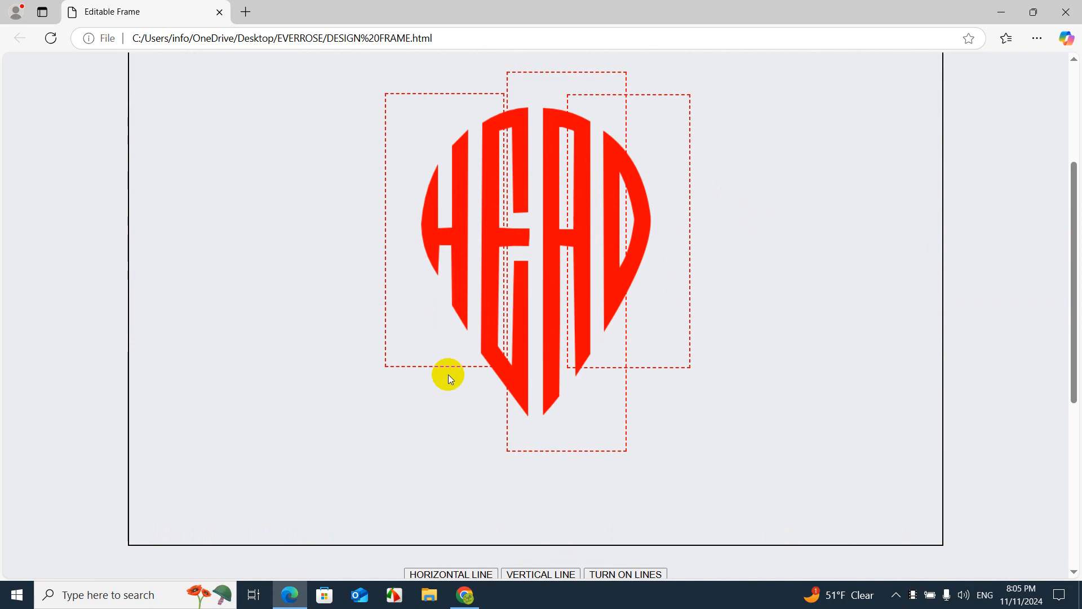
- Download the finished HEAD logo and reload the design page
scroll(475, 261, down, 6)
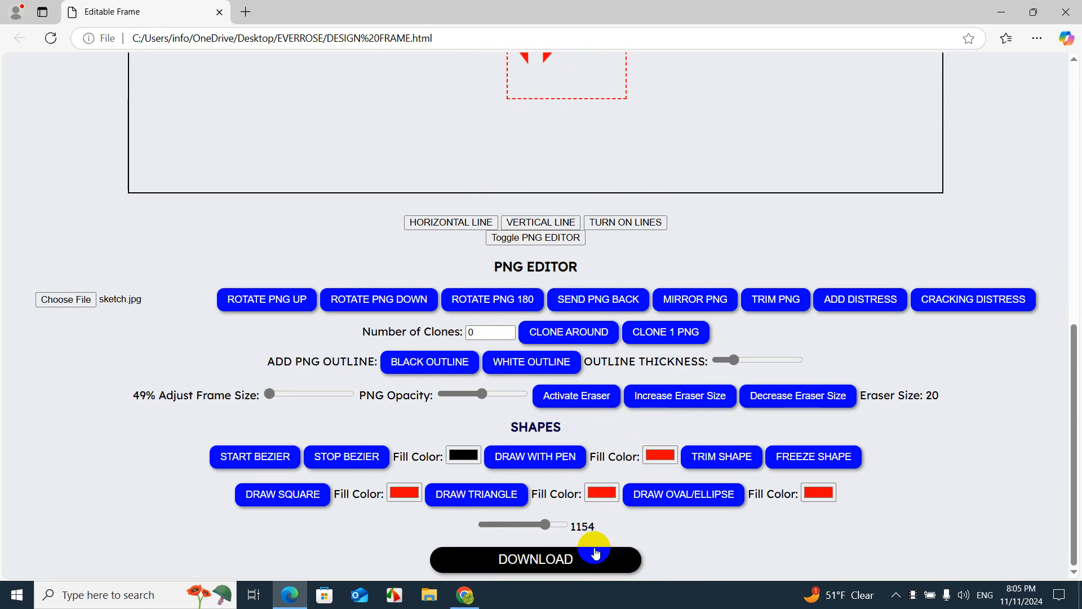
click(578, 555)
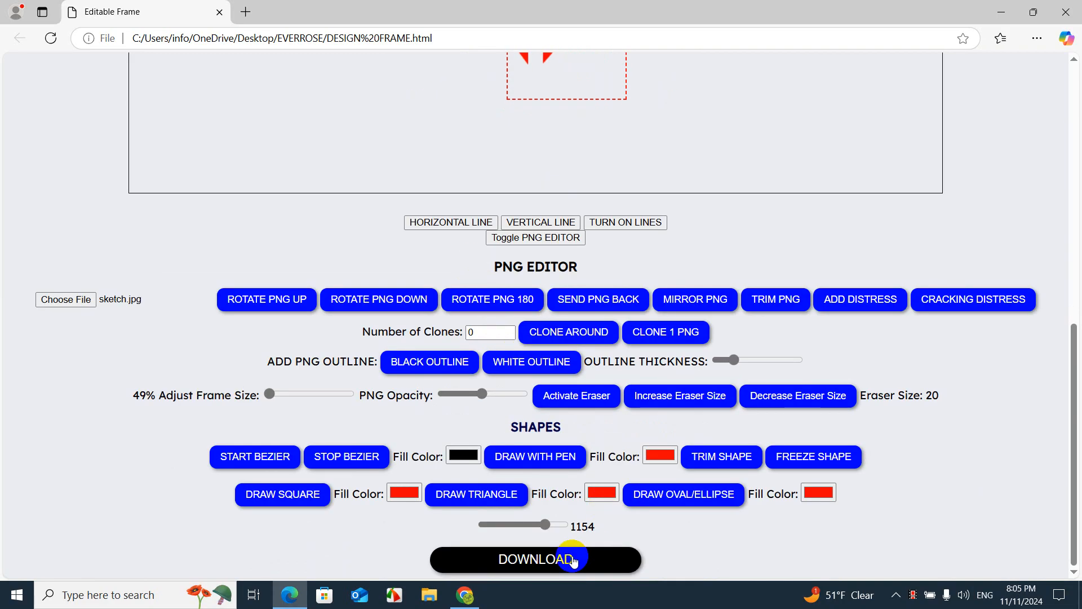
click(51, 38)
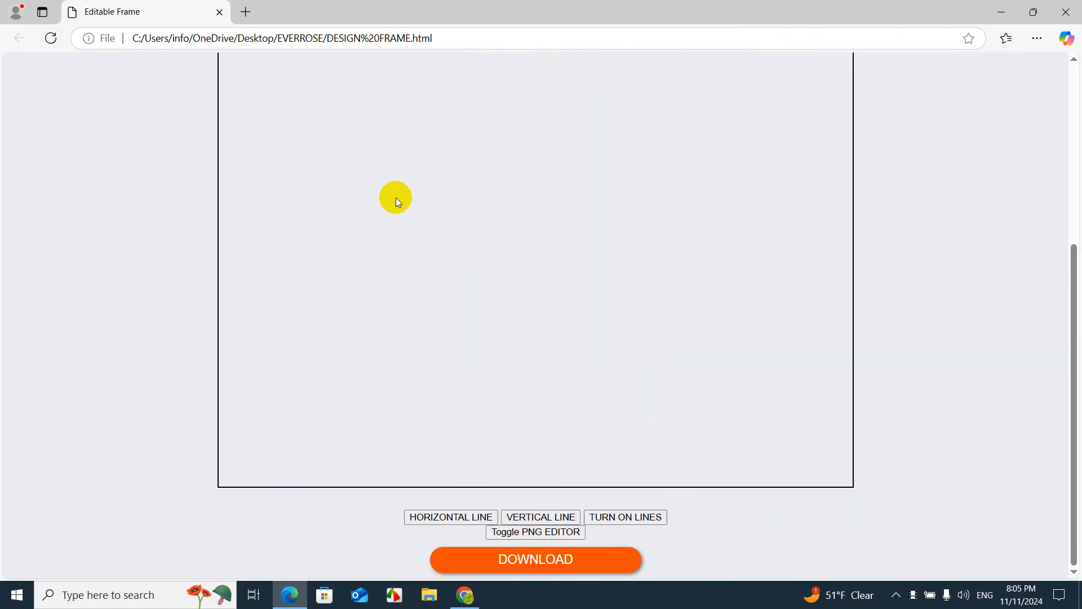
- Open the Shape Trim Tool from the special tools
scroll(396, 197, up, 5)
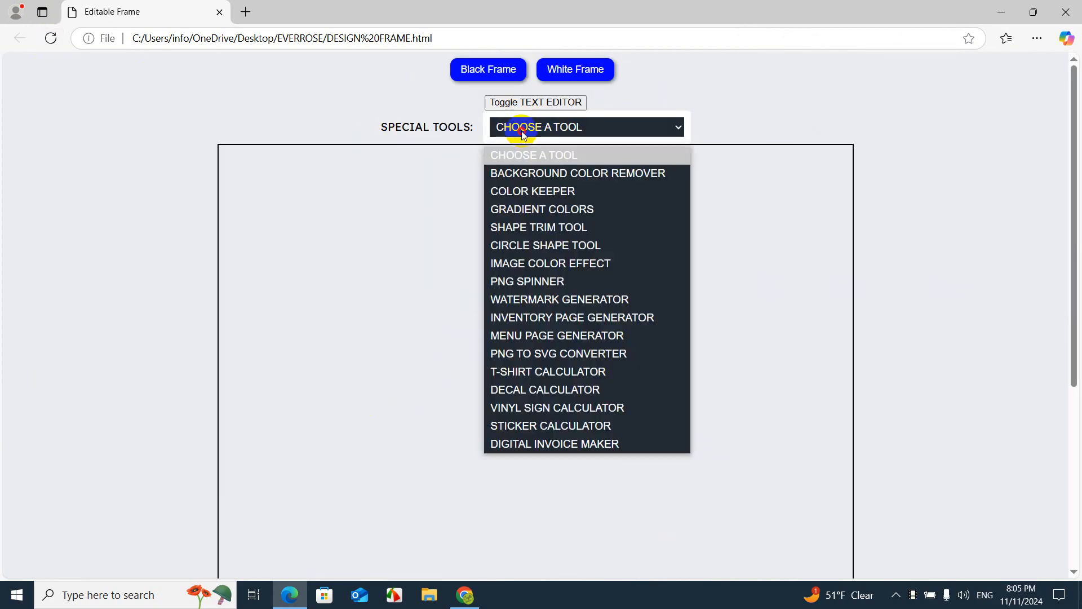
click(520, 128)
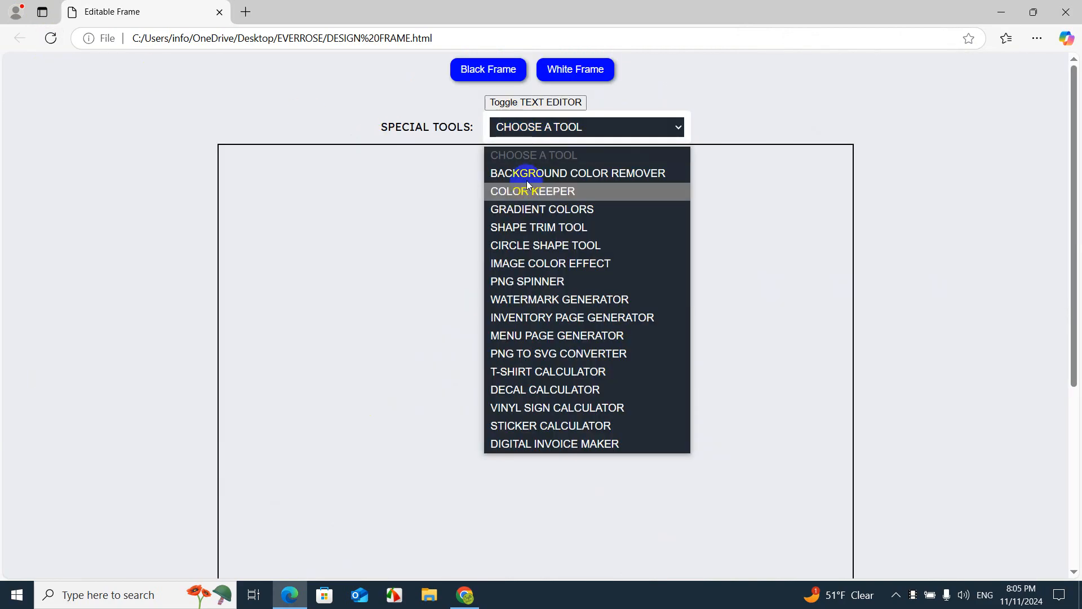
click(523, 227)
- Upload gold2.jpg as the image and DESIGN FRAME.png as the shape from the Downloads folder
click(484, 125)
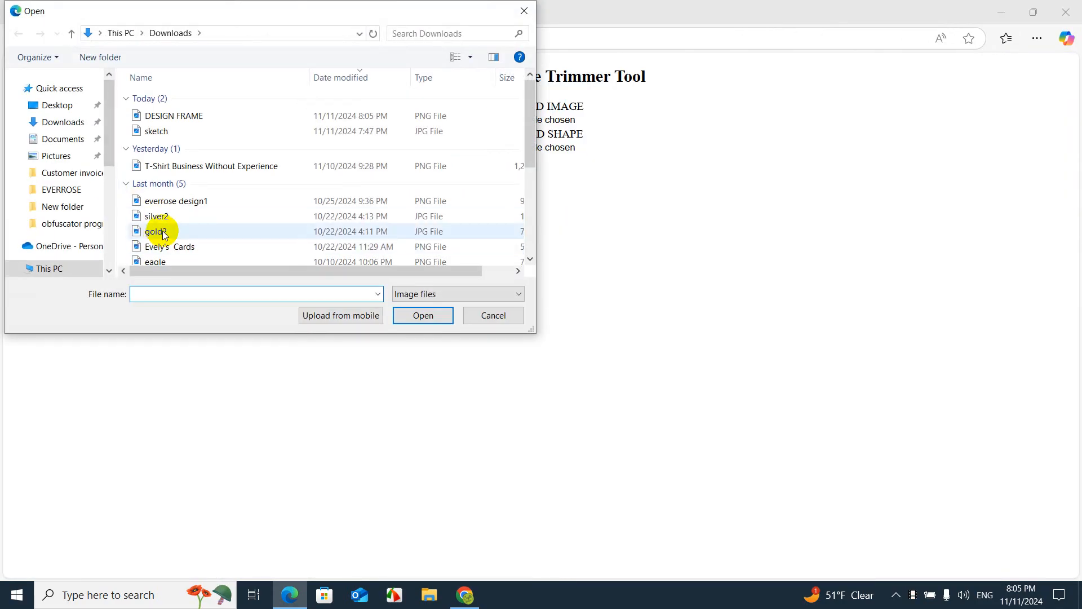
click(167, 236)
double_click(167, 236)
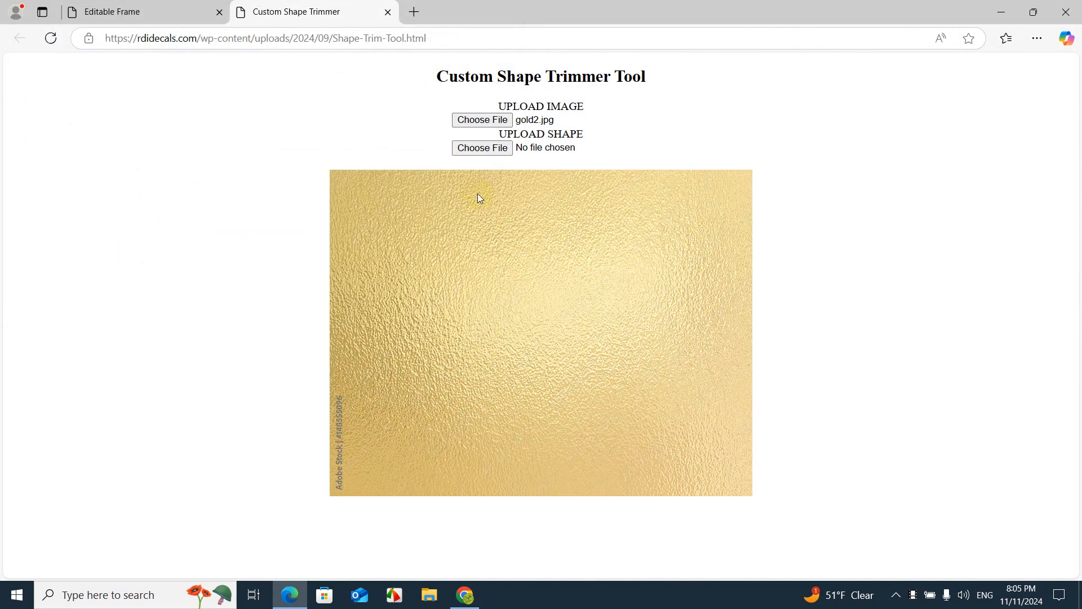
click(473, 153)
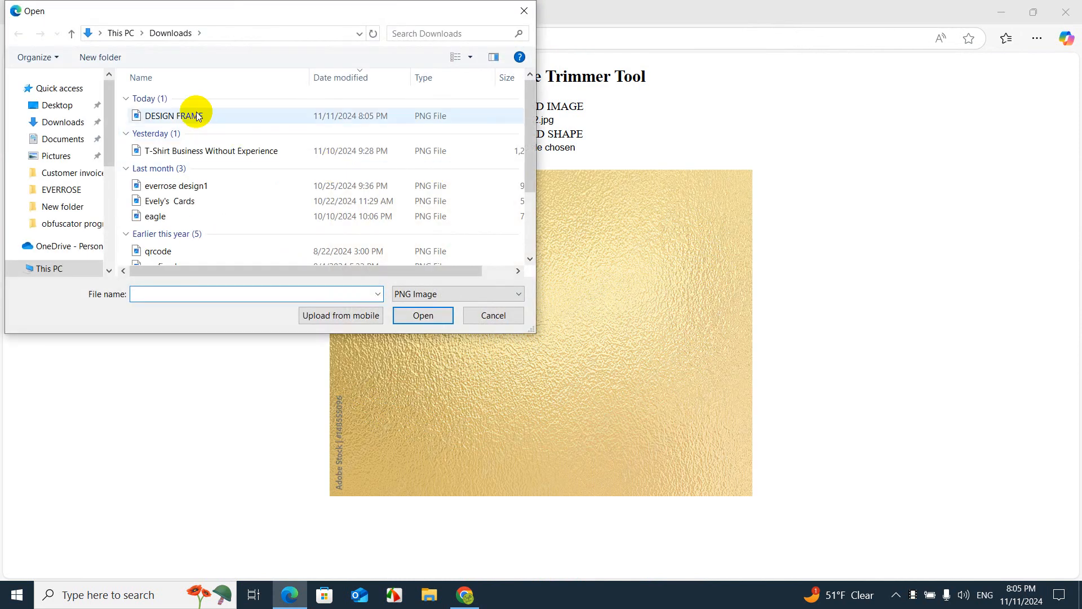
double_click(194, 116)
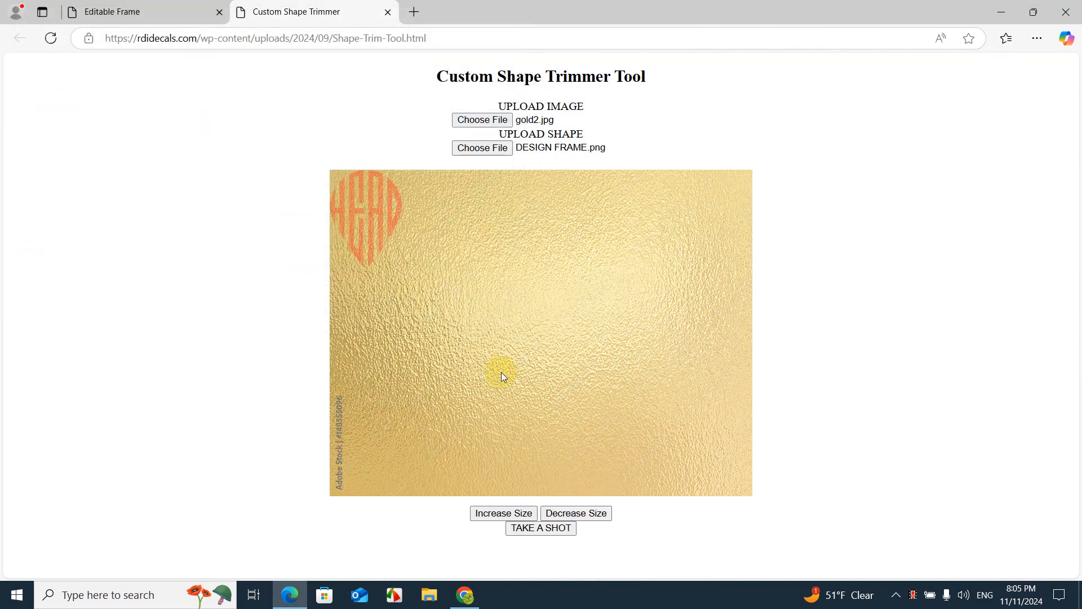
- Enlarge the HEAD shape until it nearly fills the height of the gold image
click(514, 513)
click(514, 512)
click(515, 514)
click(515, 514)
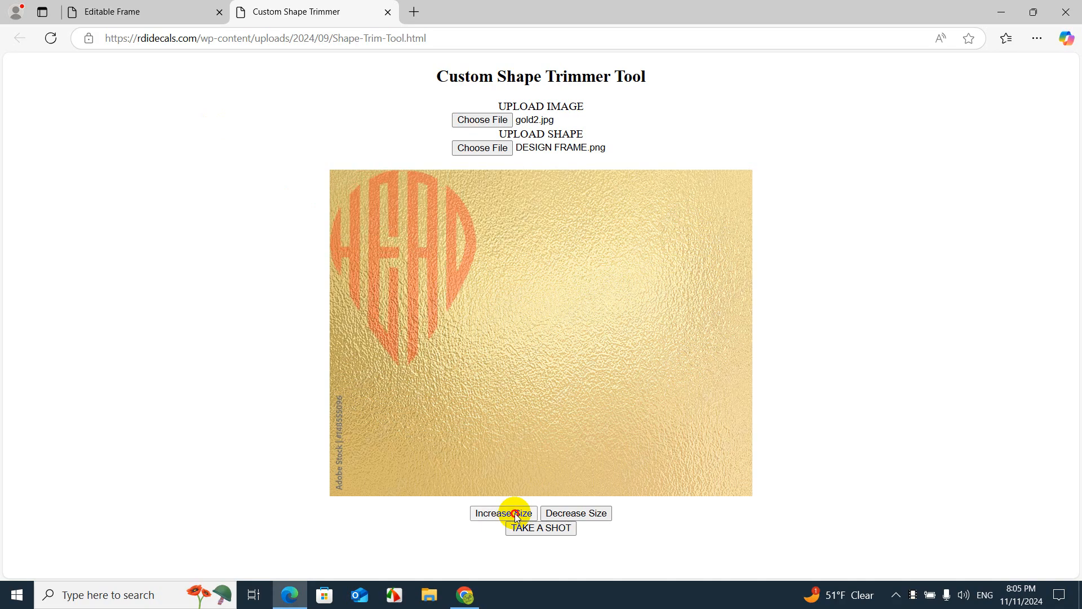
click(514, 513)
click(514, 514)
click(514, 514)
click(515, 514)
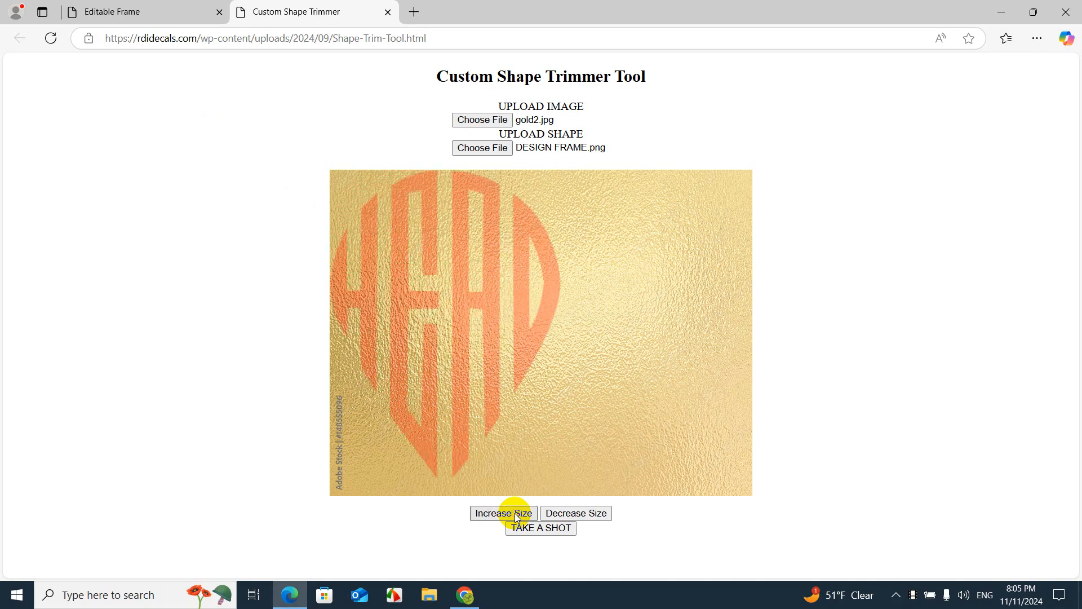
click(516, 512)
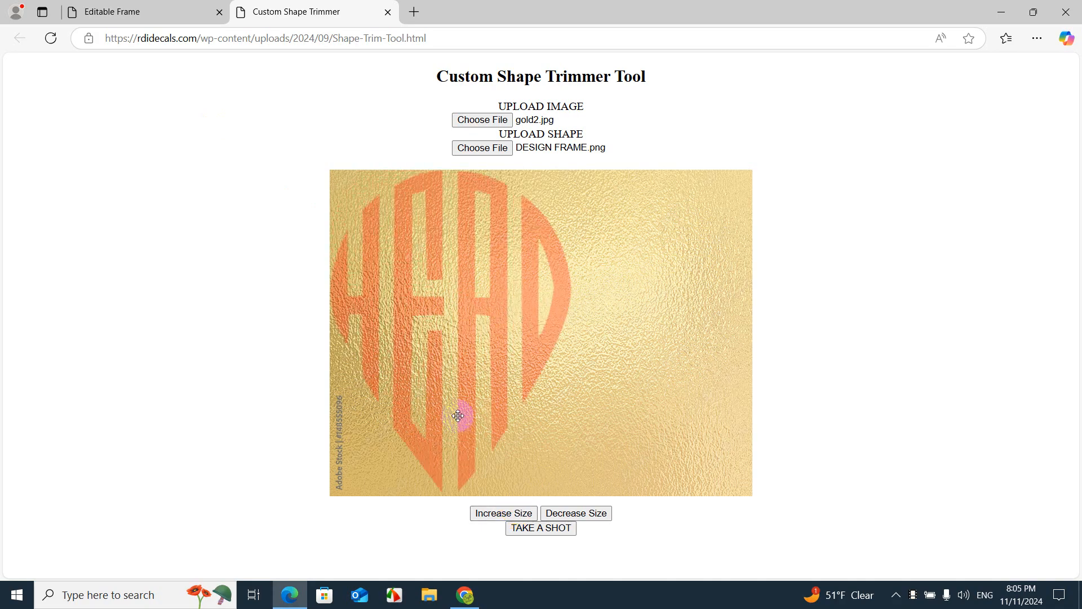
- Center the HEAD shape horizontally on the gold image and take a shot of the trimmed result
drag(459, 415, 548, 407)
click(555, 530)
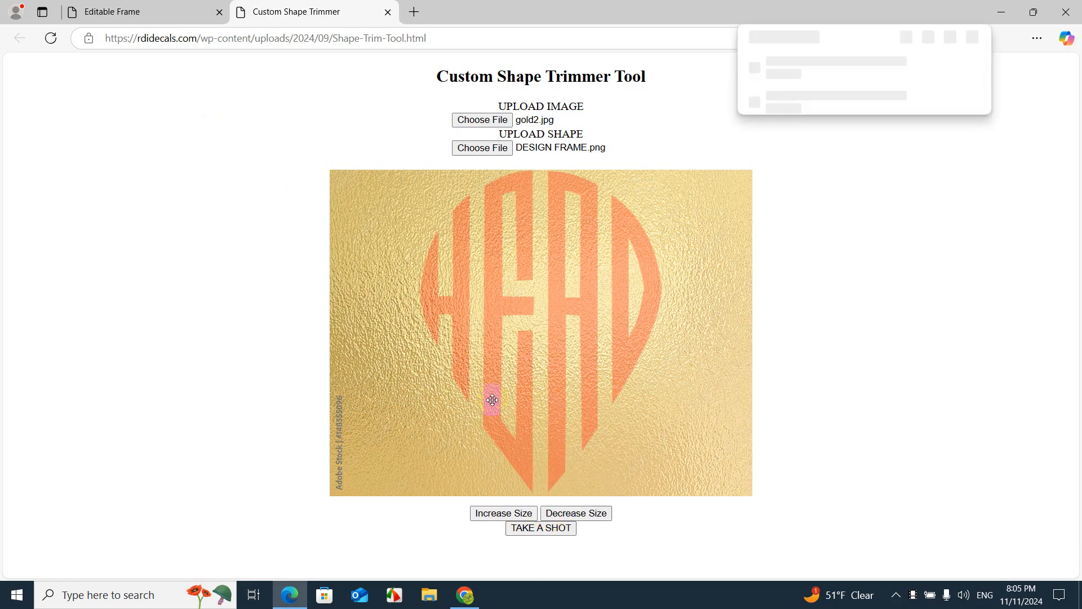
- Close the shape trimmer page and upload trimmed_with_shape.png from Downloads into the design frame through the PNG Editor
click(387, 12)
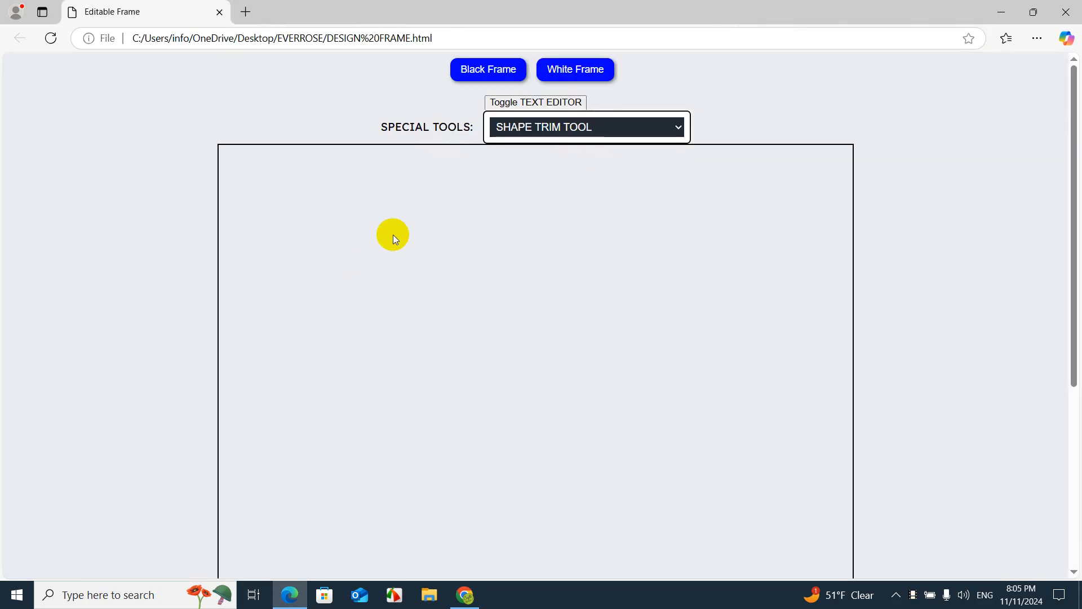
scroll(394, 234, down, 5)
click(518, 533)
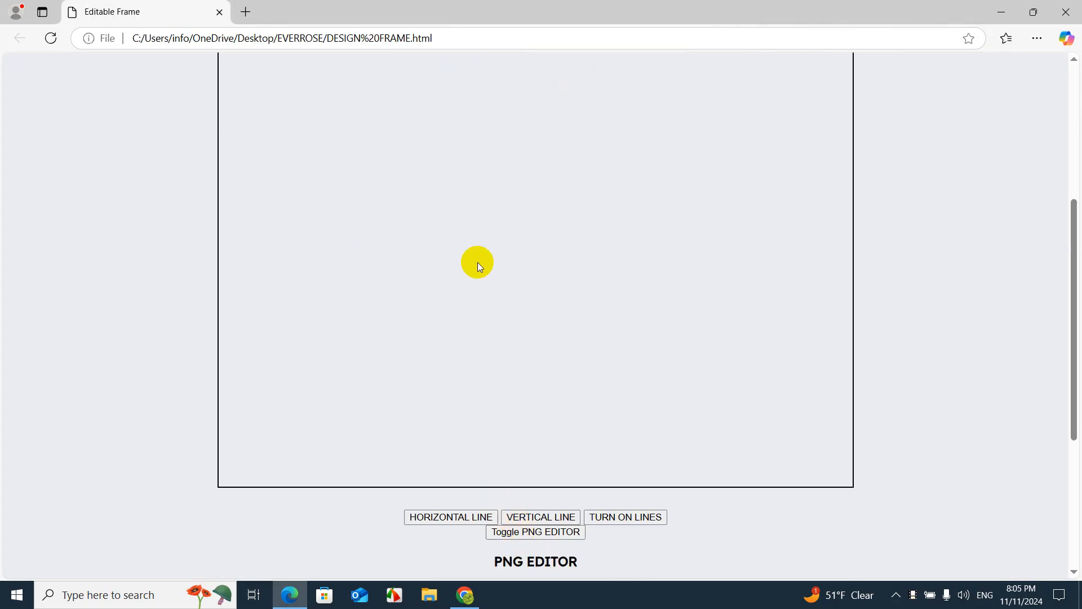
scroll(478, 262, down, 5)
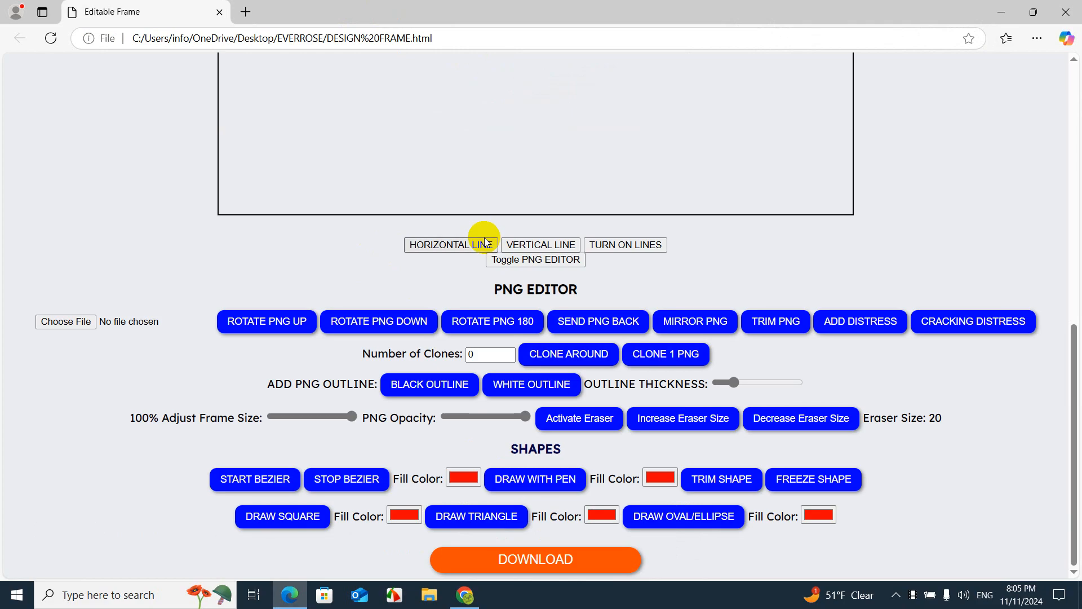
click(88, 329)
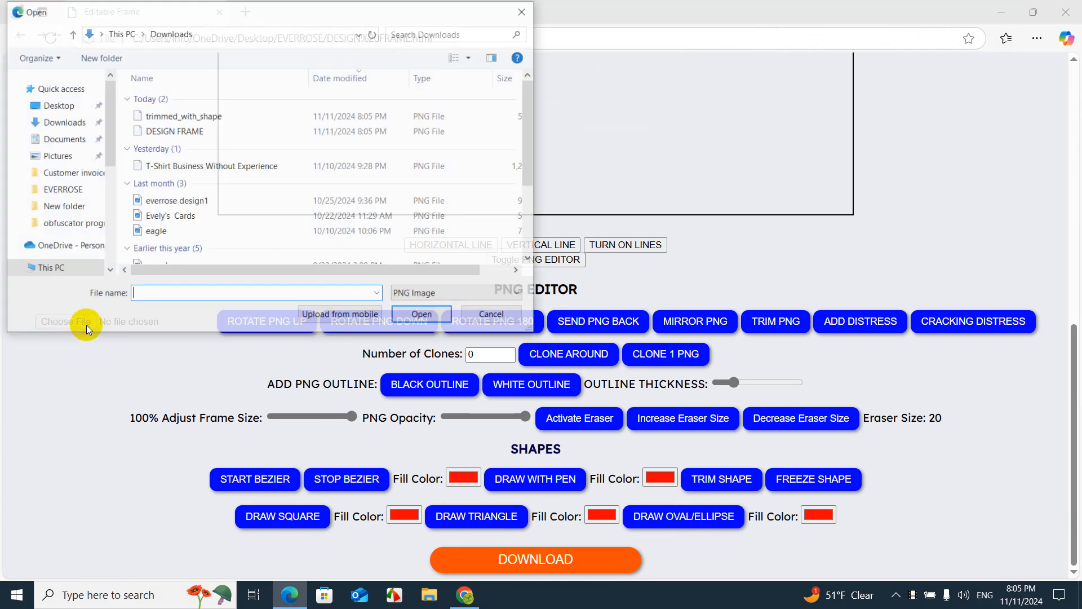
double_click(187, 122)
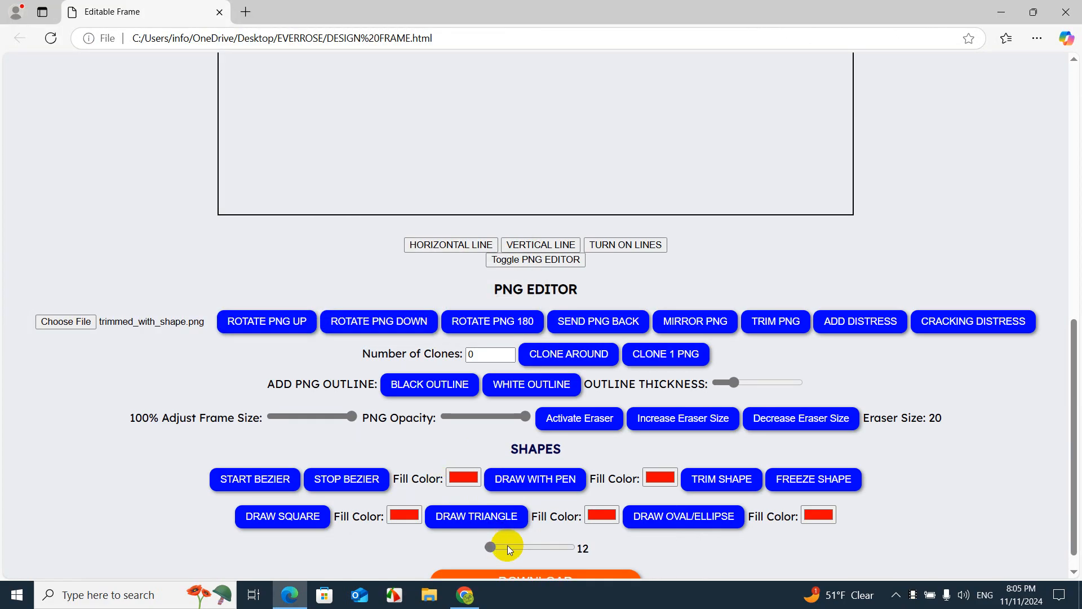
- Set the gold HEAD logo's size to 532 and move it to about the middle of the design frame
mouse_move(509, 548)
mouse_down()
mouse_move(521, 548)
mouse_move(490, 546)
mouse_up()
scroll(508, 533, up, 10)
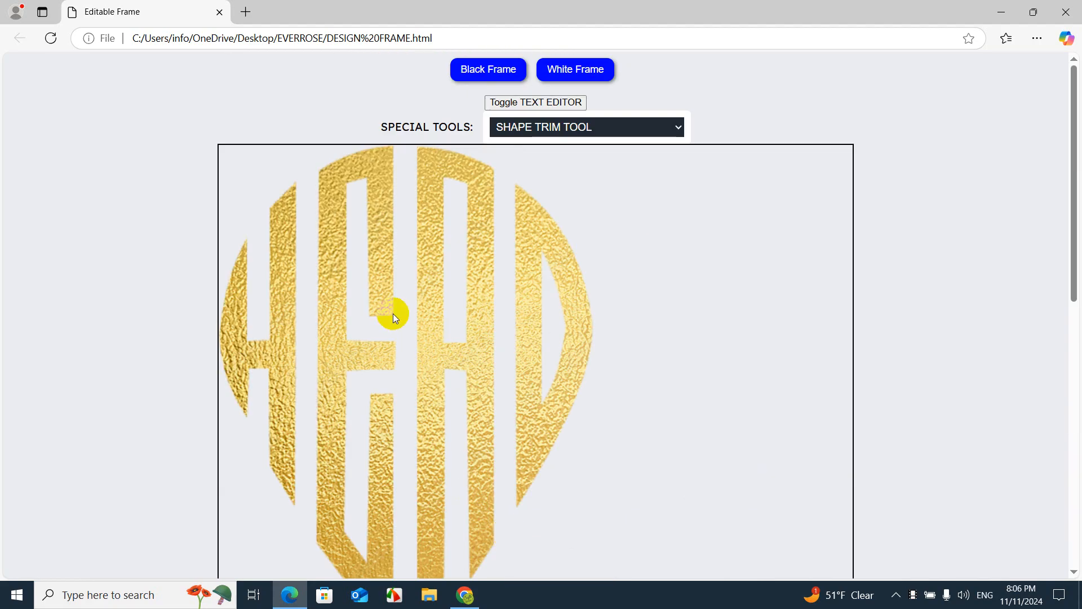
drag(387, 273, 535, 318)
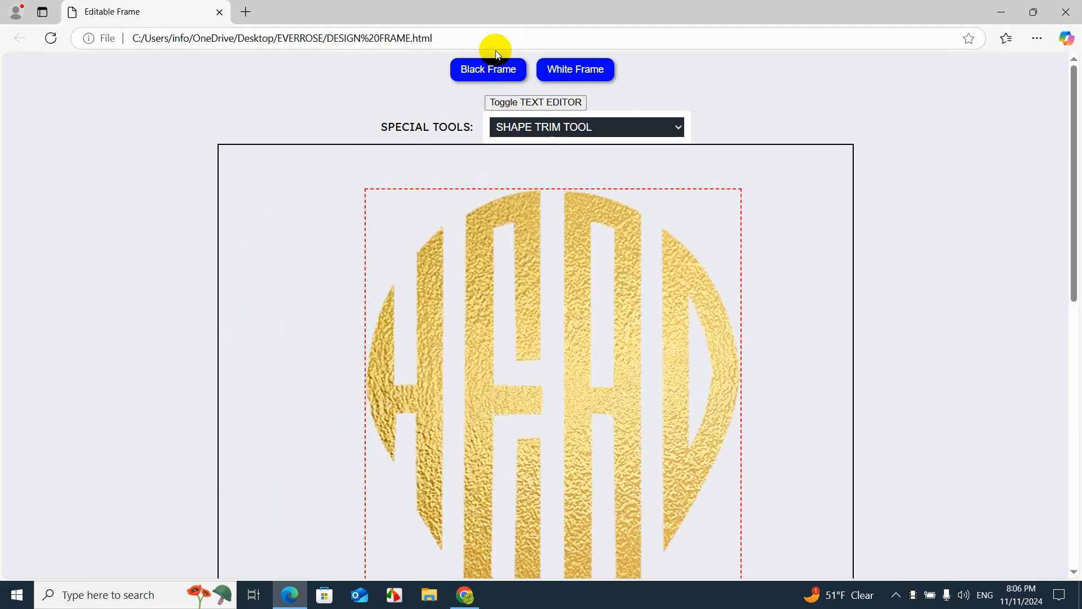
- Give the design frame a black background and check the gold HEAD logo against it
click(488, 69)
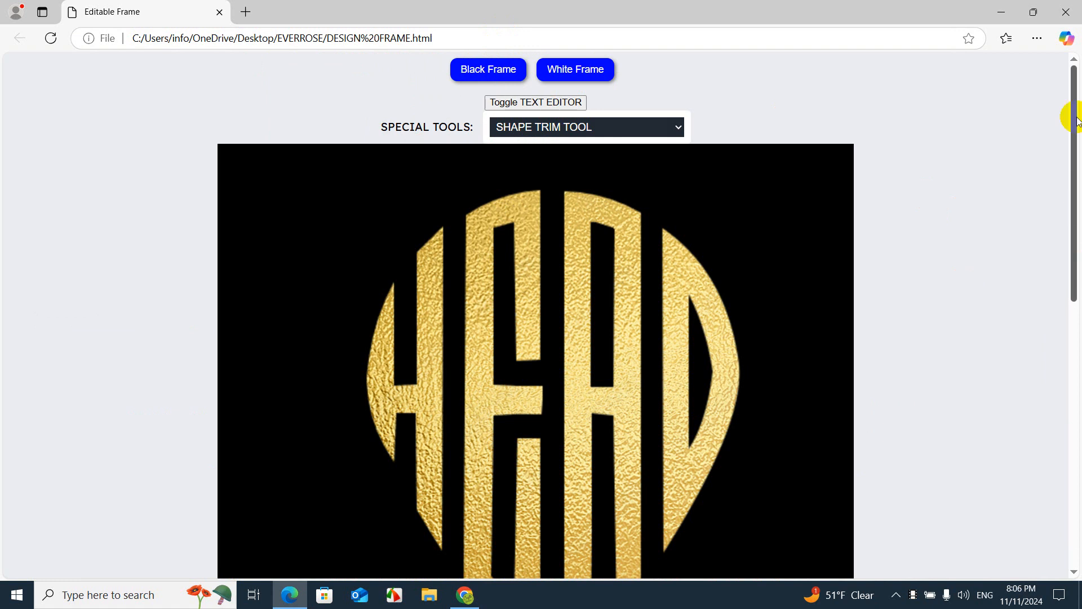
drag(1077, 202, 1077, 239)
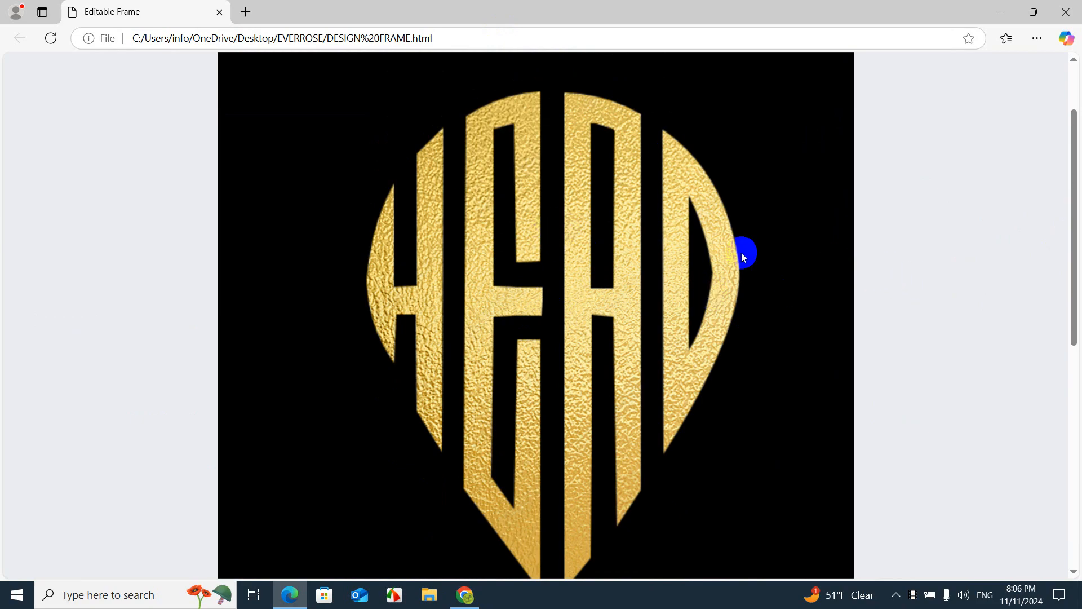
scroll(794, 275, up, 2)
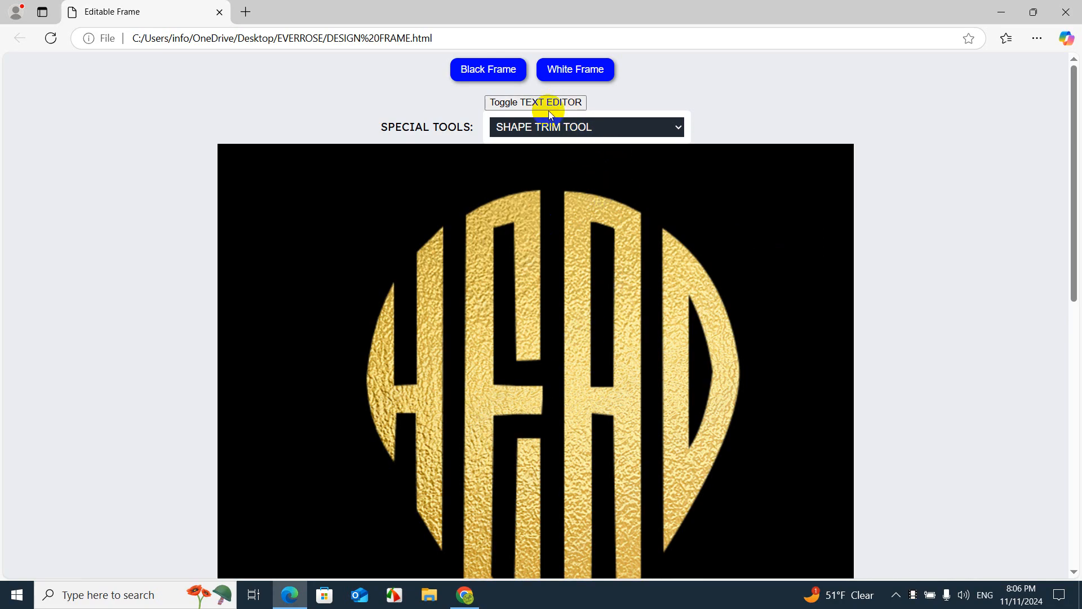
- Show the Text Editor options and recolor the HEAD logo PNG to white
click(564, 102)
click(684, 191)
click(686, 192)
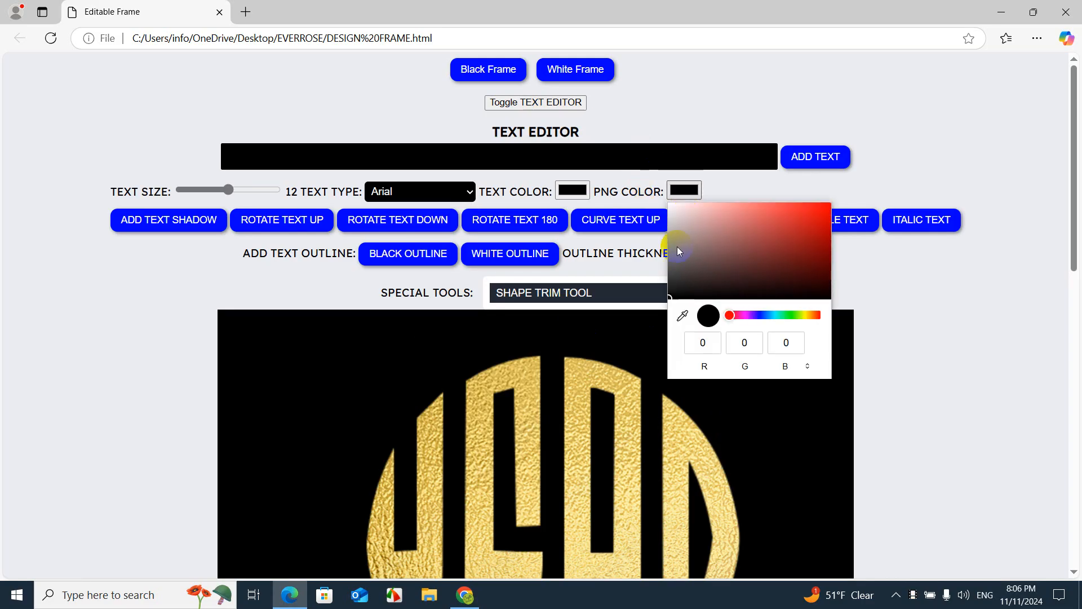
drag(681, 251, 670, 205)
- Select the white HEAD logo and add the speckled distress effect to it
scroll(933, 431, down, 10)
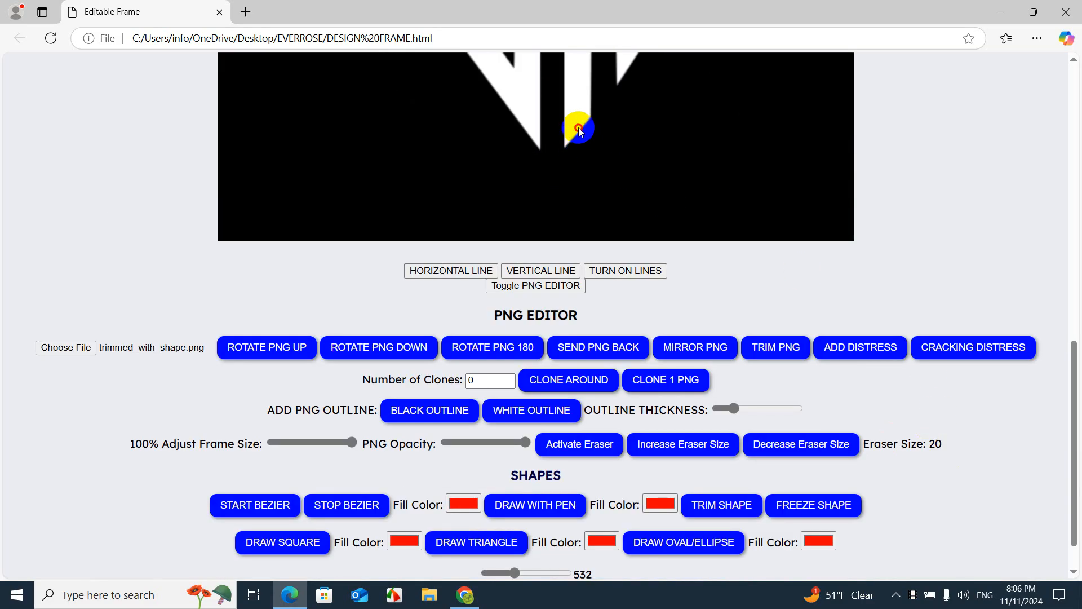
click(583, 146)
click(850, 354)
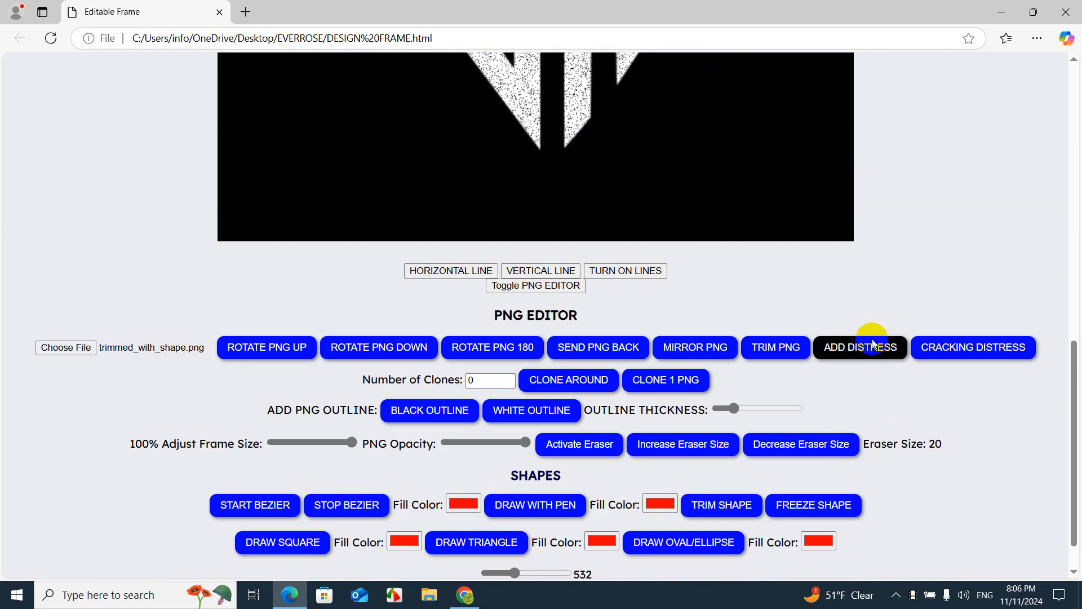
- Apply the Cracking Distress effect three times to the white HEAD logo, checking the cracks between applications
drag(1067, 426, 1067, 376)
click(957, 490)
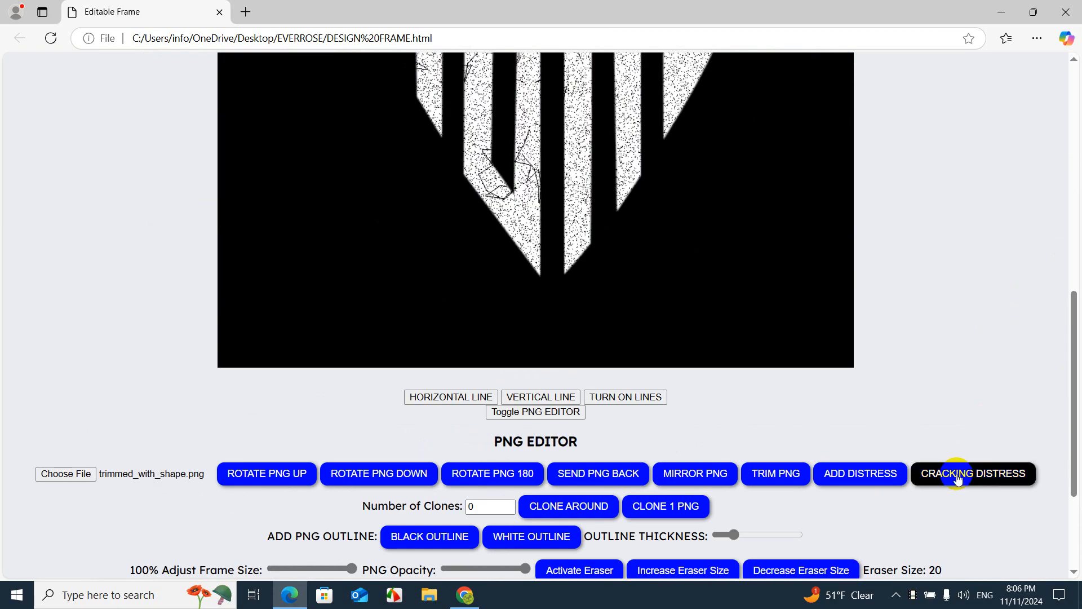
scroll(962, 473, up, 5)
scroll(964, 471, down, 5)
click(966, 472)
scroll(966, 471, up, 5)
scroll(968, 474, down, 5)
scroll(969, 477, down, 3)
click(952, 301)
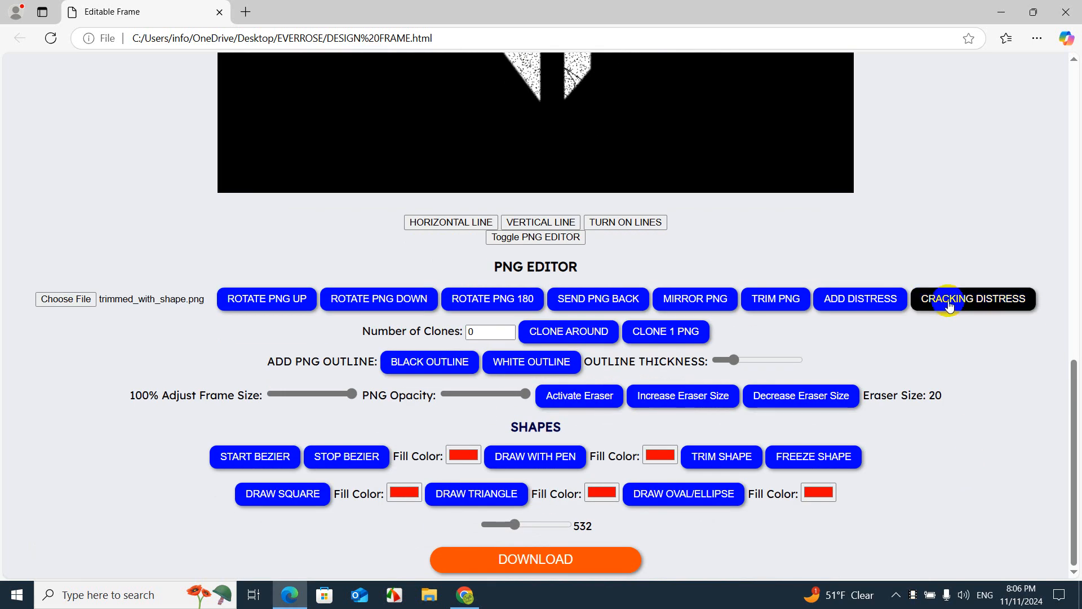
- Examine the speckles and cracks over the whole white HEAD logo on the black frame
scroll(947, 309, up, 10)
scroll(946, 310, down, 5)
scroll(946, 310, up, 5)
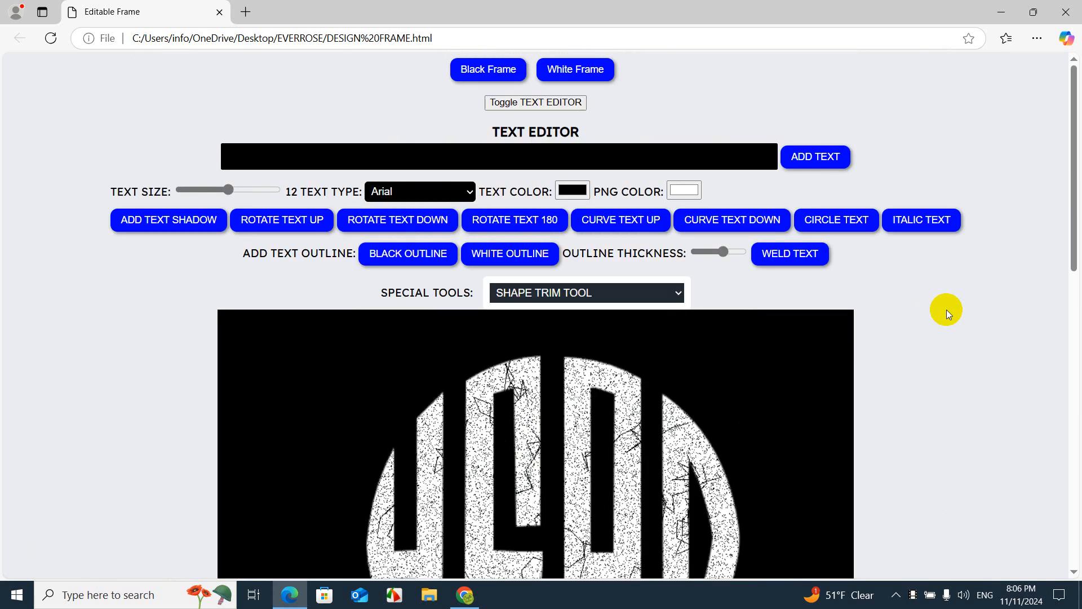
scroll(945, 309, down, 5)
scroll(945, 309, up, 5)
scroll(945, 310, down, 10)
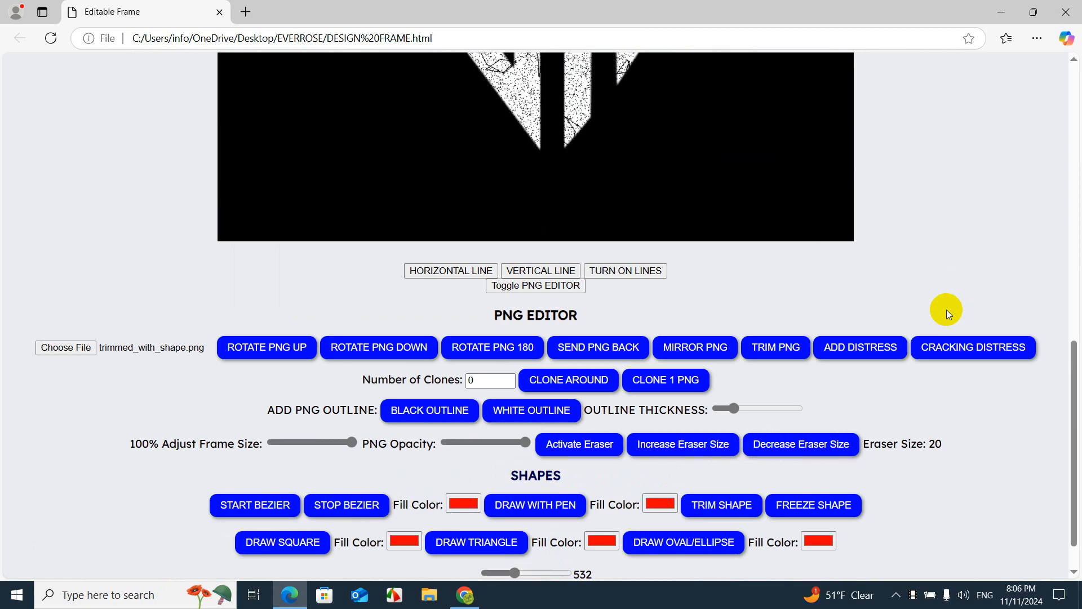
scroll(946, 316, up, 10)
scroll(942, 322, down, 5)
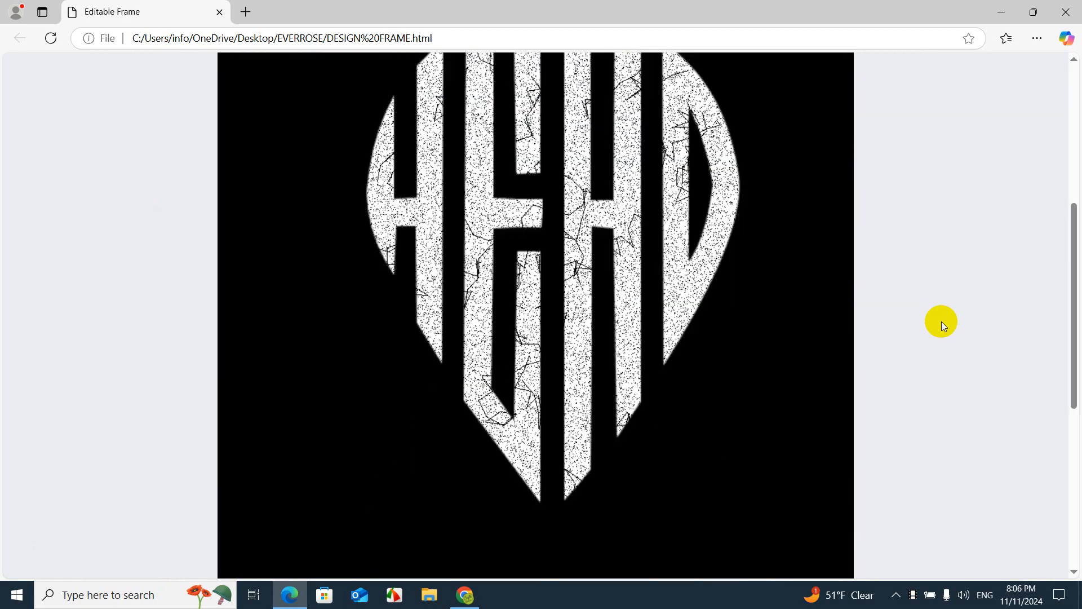